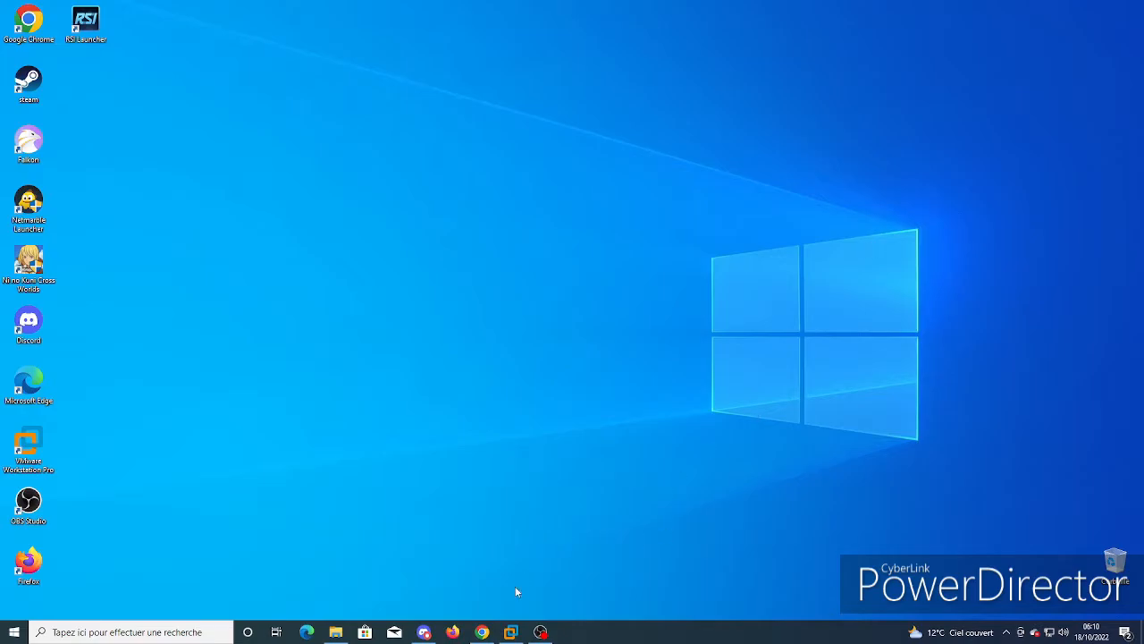
Step: Switch to VMware Workstation and start a new custom virtual machine with Workstation 16.2.x hardware compatibility
left_click(512, 631)
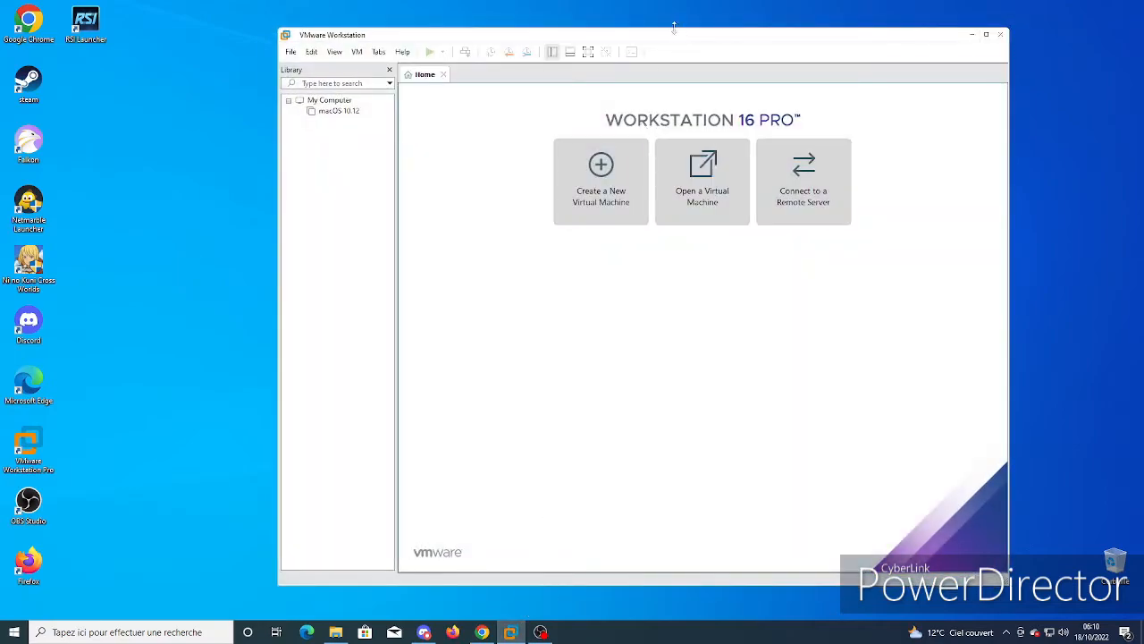
left_click_drag(665, 38, 586, 44)
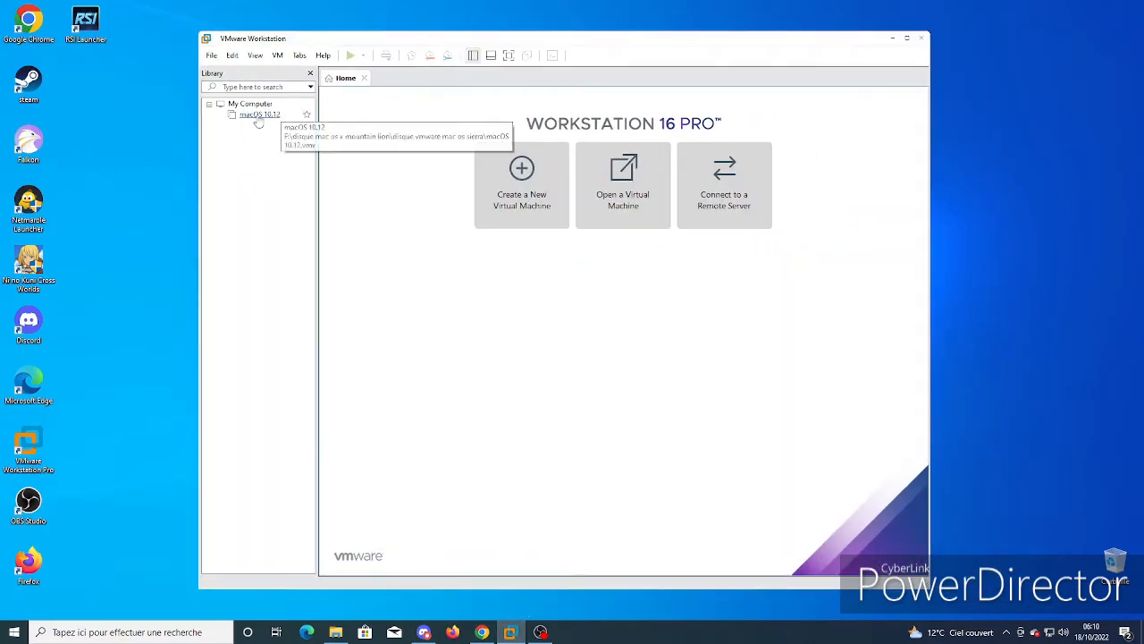
left_click(516, 182)
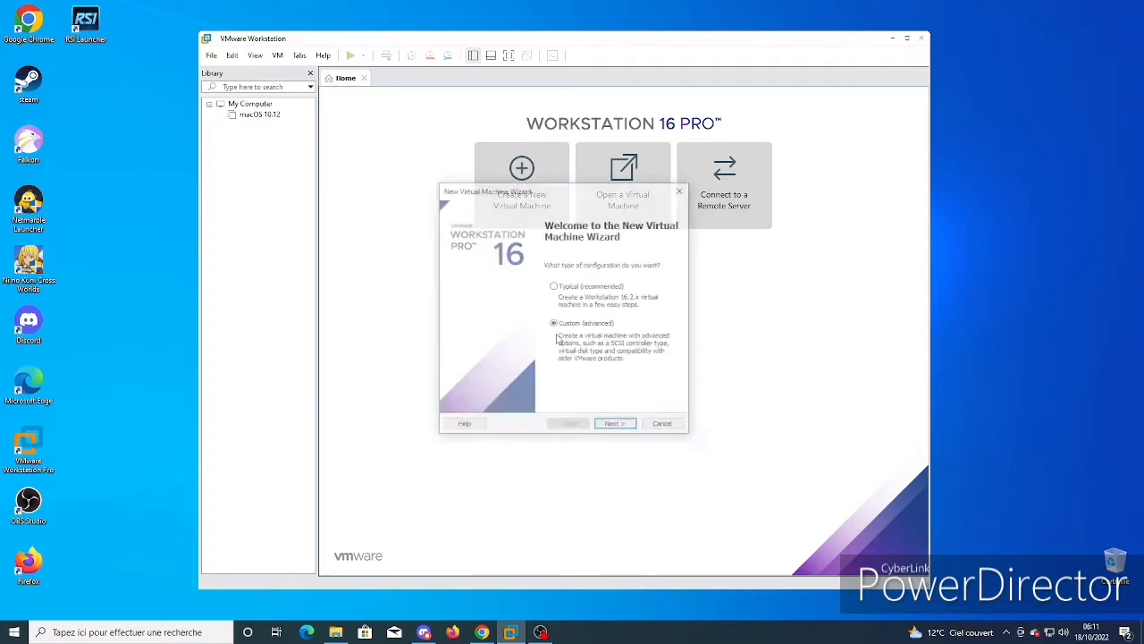
left_click(614, 429)
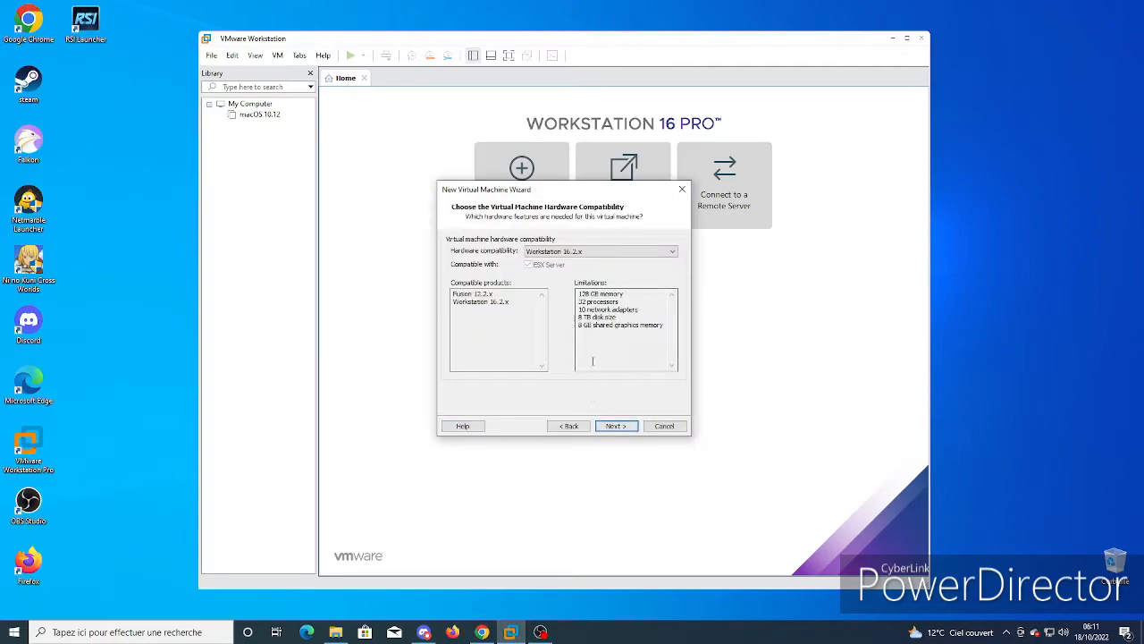
left_click(616, 427)
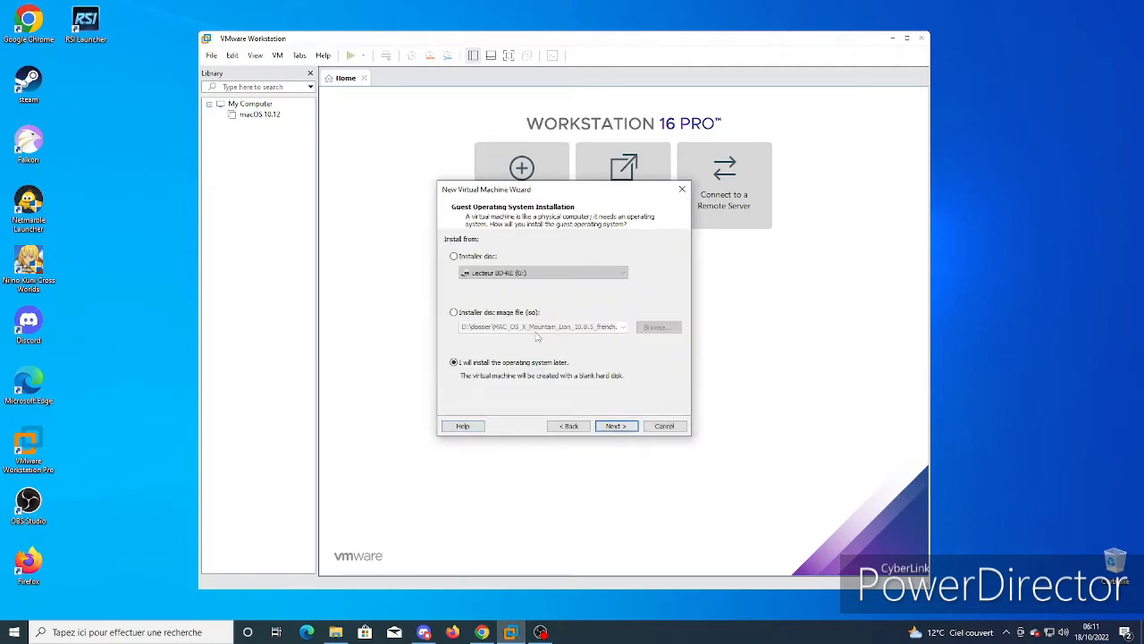
Step: Choose installation from a disc image file and browse to the "Mac os x et normal" folder on drive D:
left_click(488, 313)
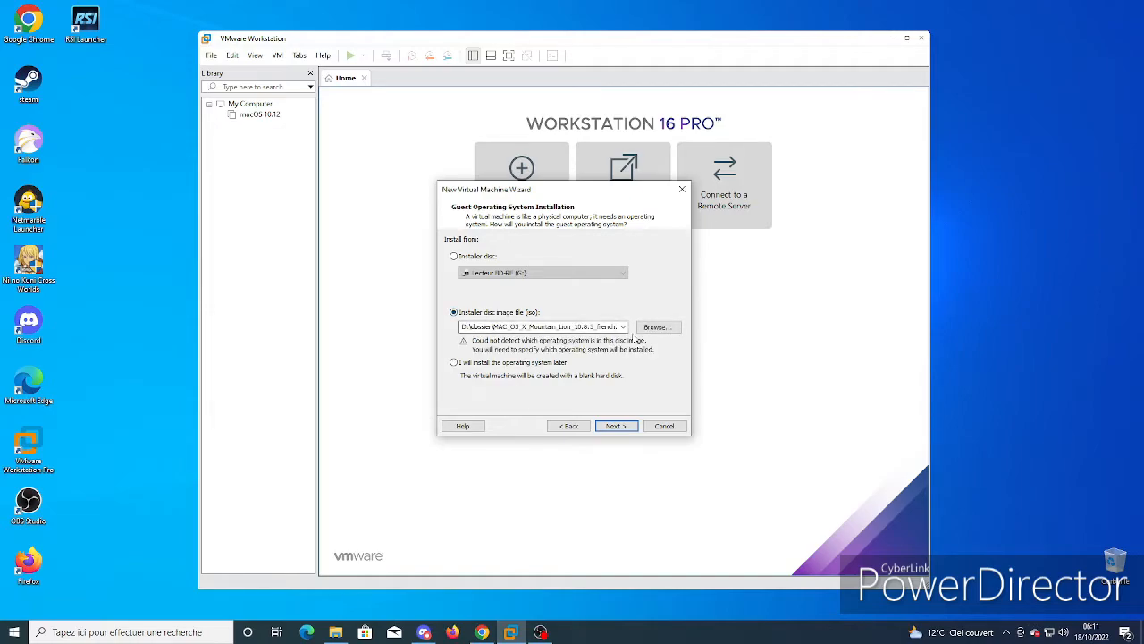
left_click(656, 327)
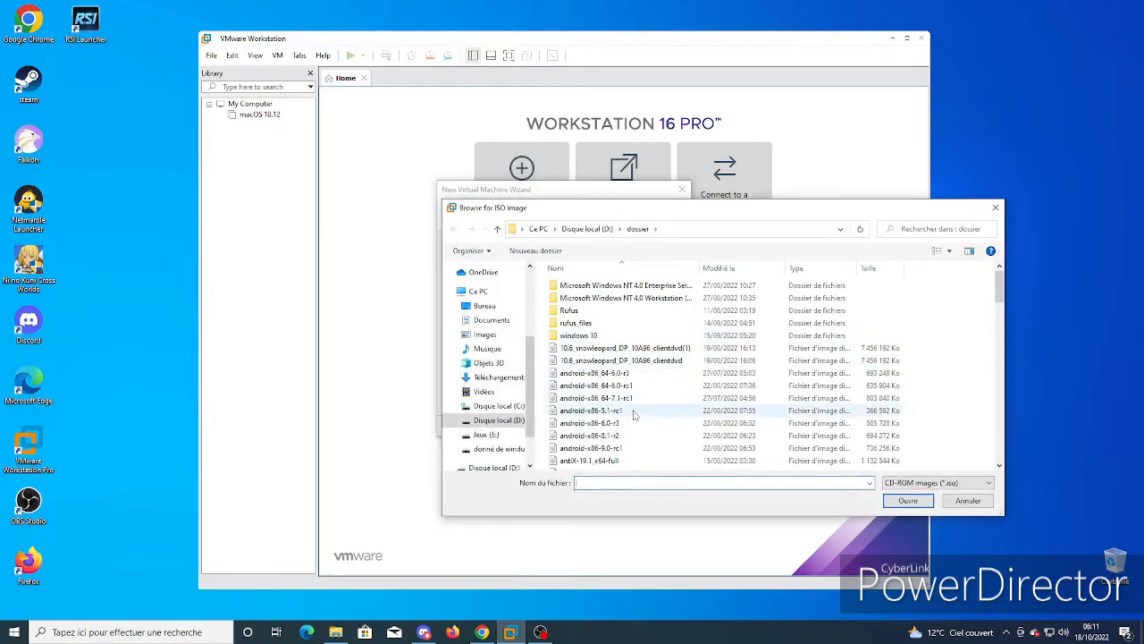
scroll(630, 411, "down", 3)
left_click(496, 420)
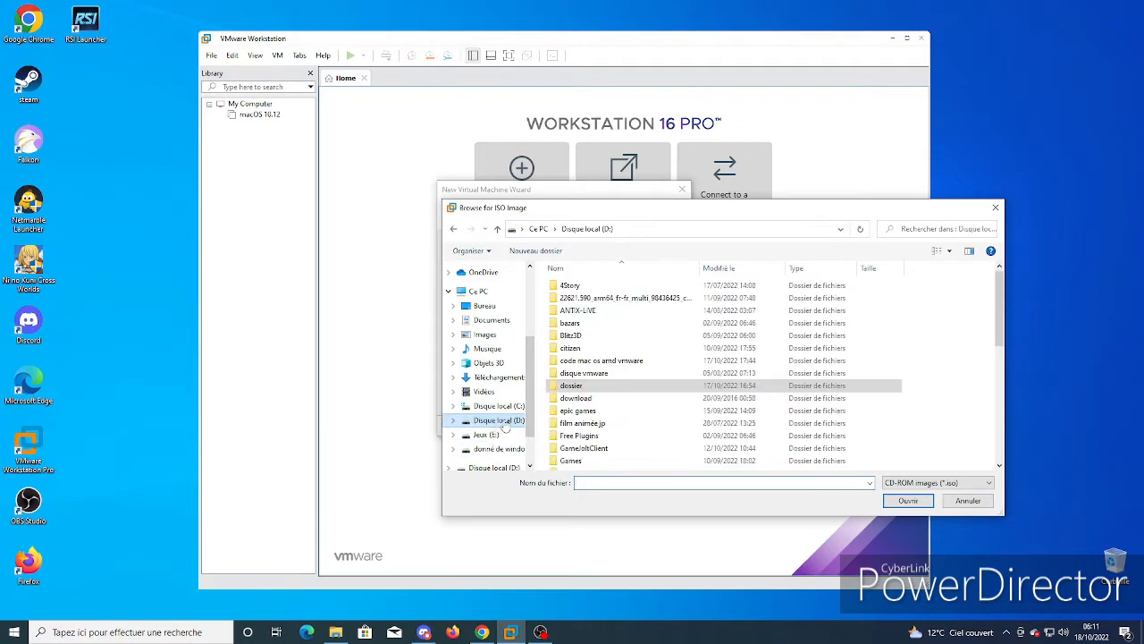
scroll(617, 425, "down", 3)
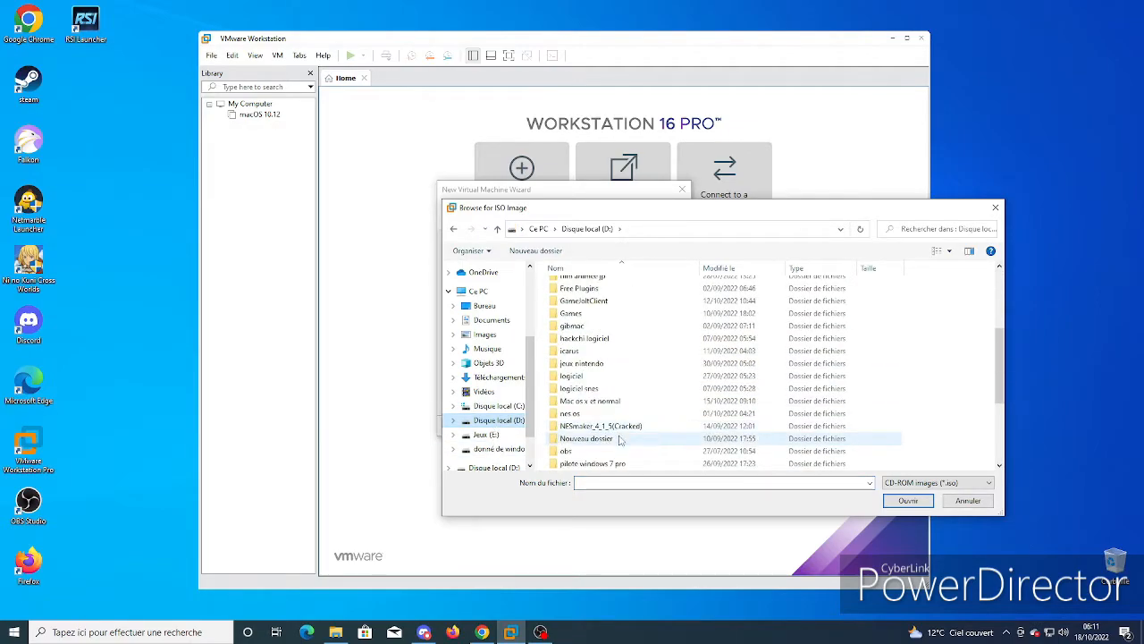
scroll(620, 438, "down", 2)
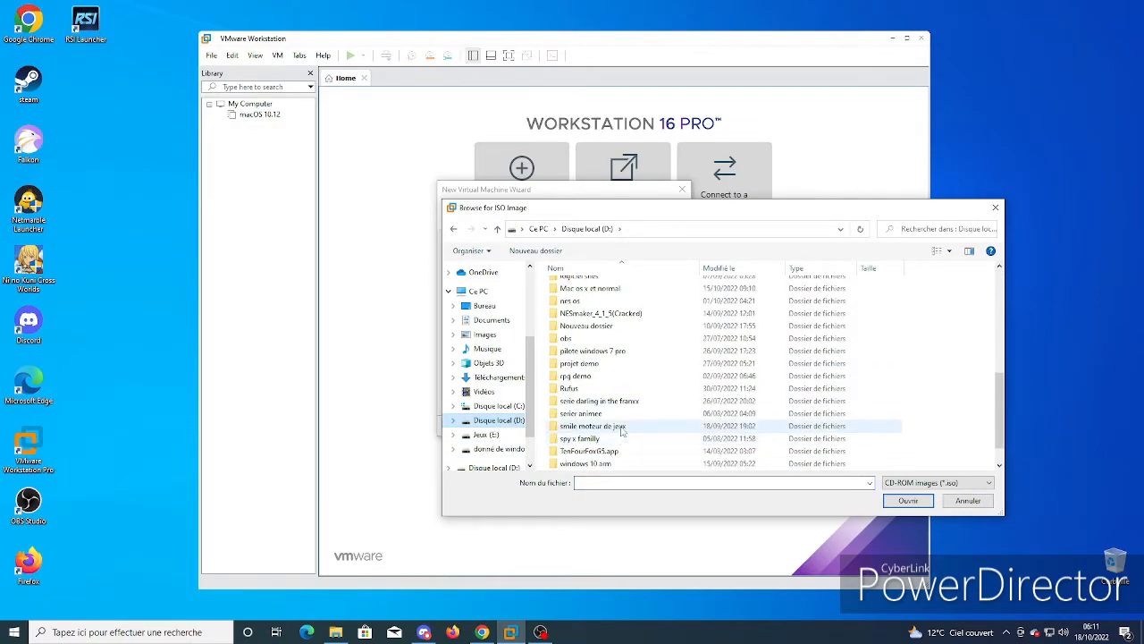
scroll(620, 429, "up", 3)
left_click(614, 397)
double_click(614, 397)
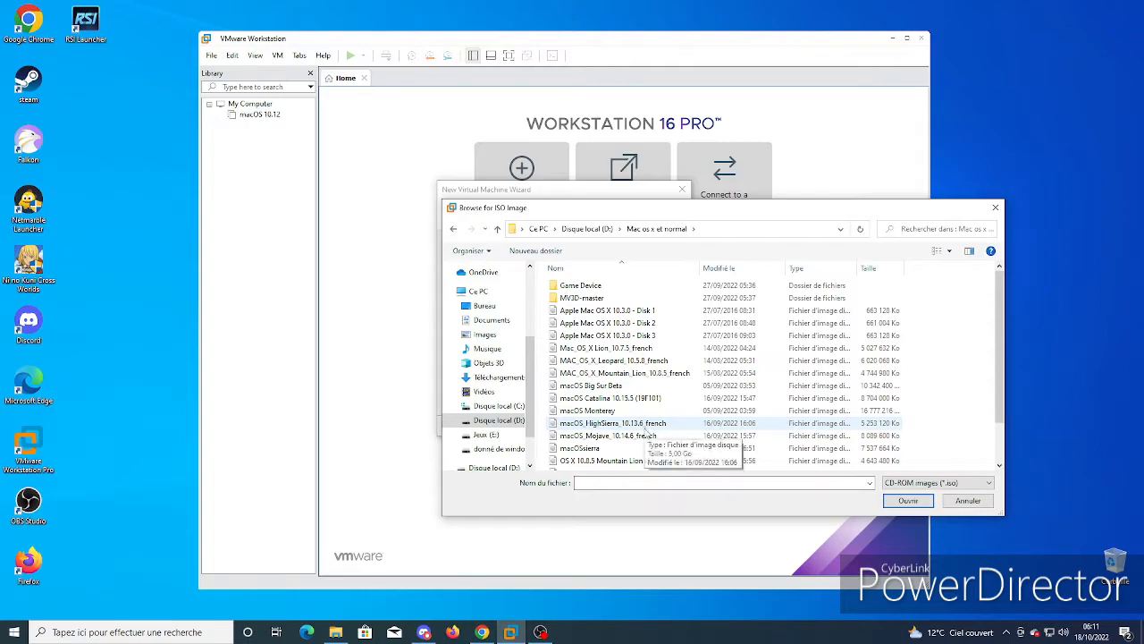
Step: Use macOS_HighSierra_10.13.6_french as the installer disc image and continue to the guest operating system selection
left_click(634, 427)
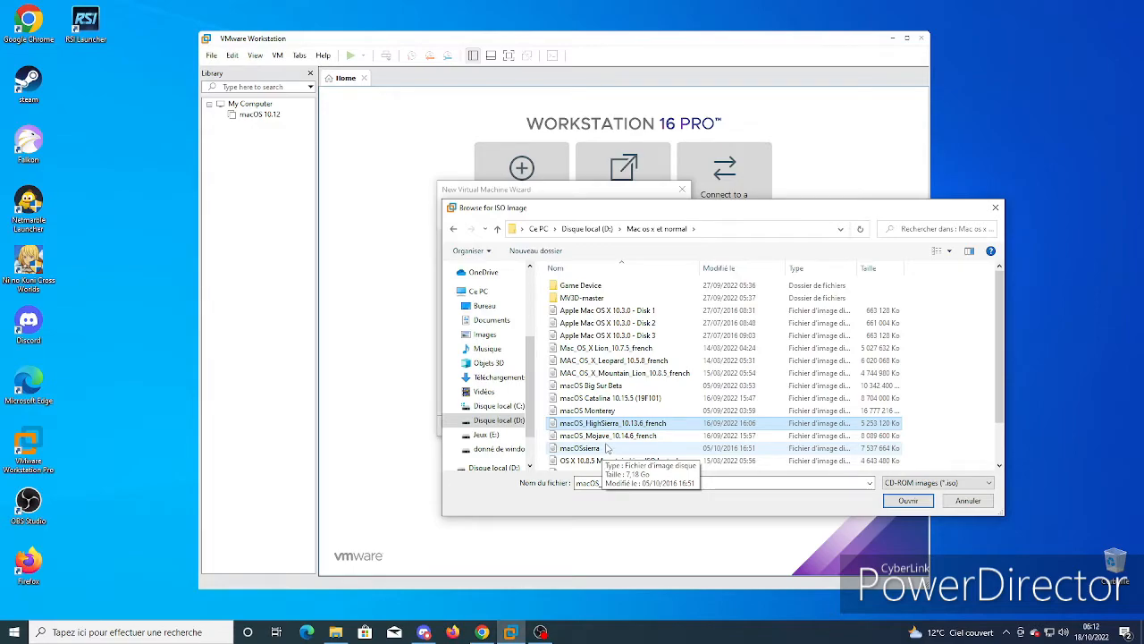
left_click(613, 423)
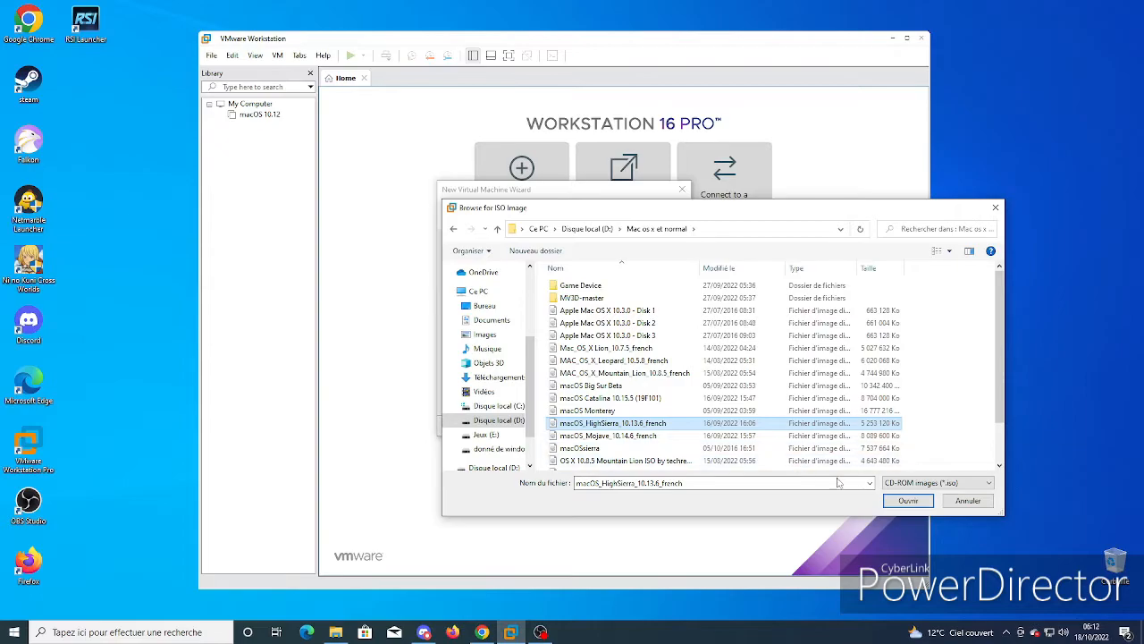
left_click(808, 484)
left_click(908, 500)
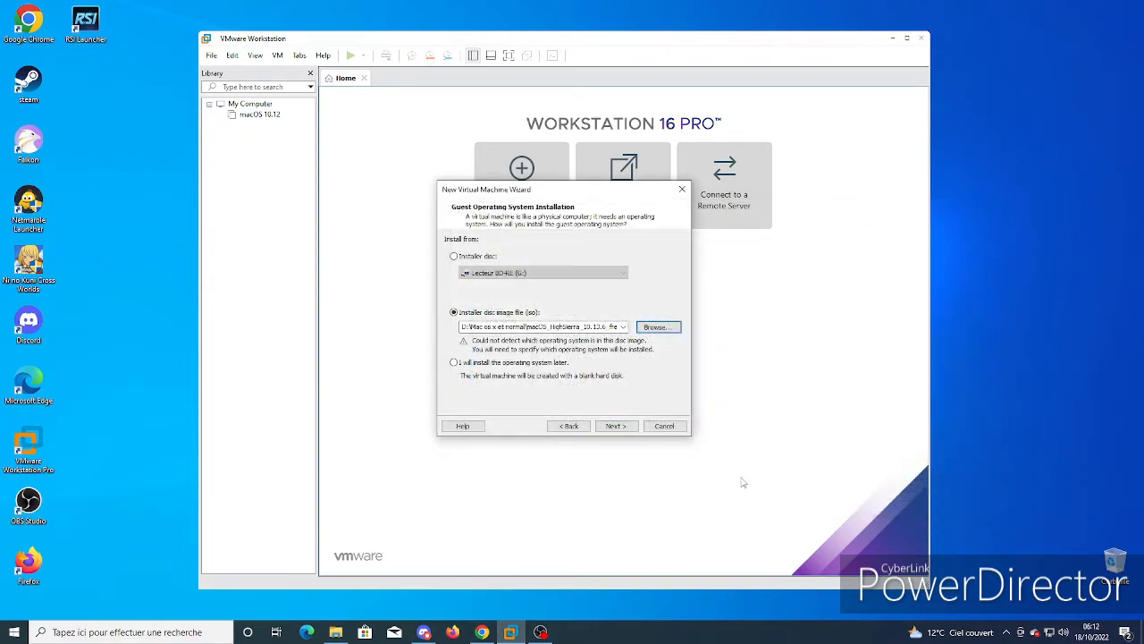
left_click(625, 428)
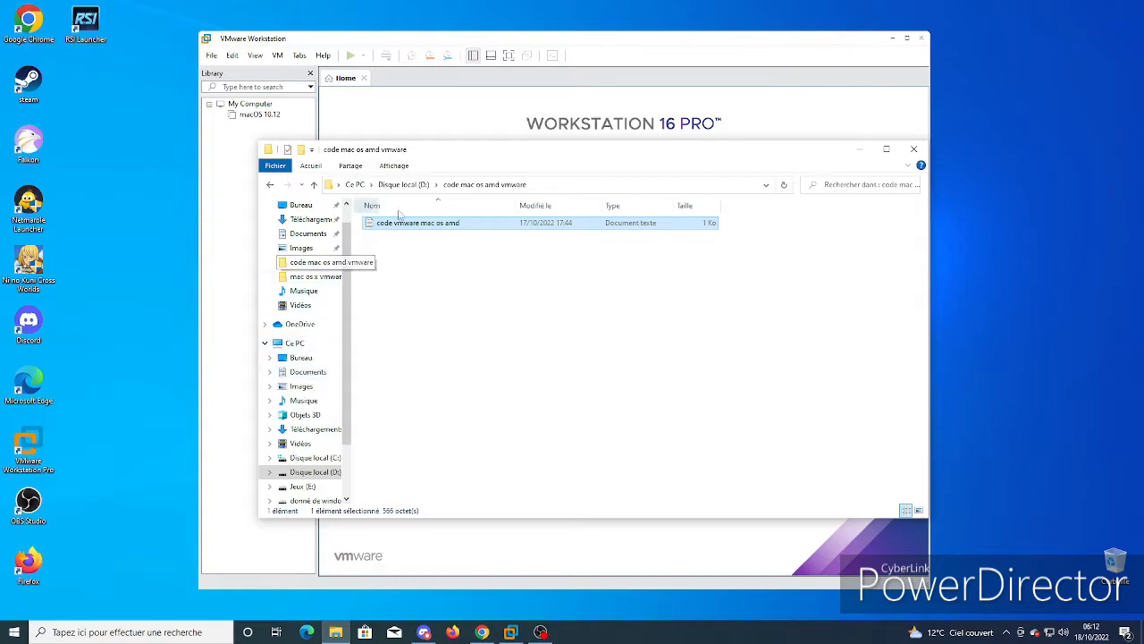
Step: Look through the Unlocker-v2.0.0a-x64 folder in Téléchargements in File Explorer, and close it to return to the virtual machine wizard
left_click(858, 149)
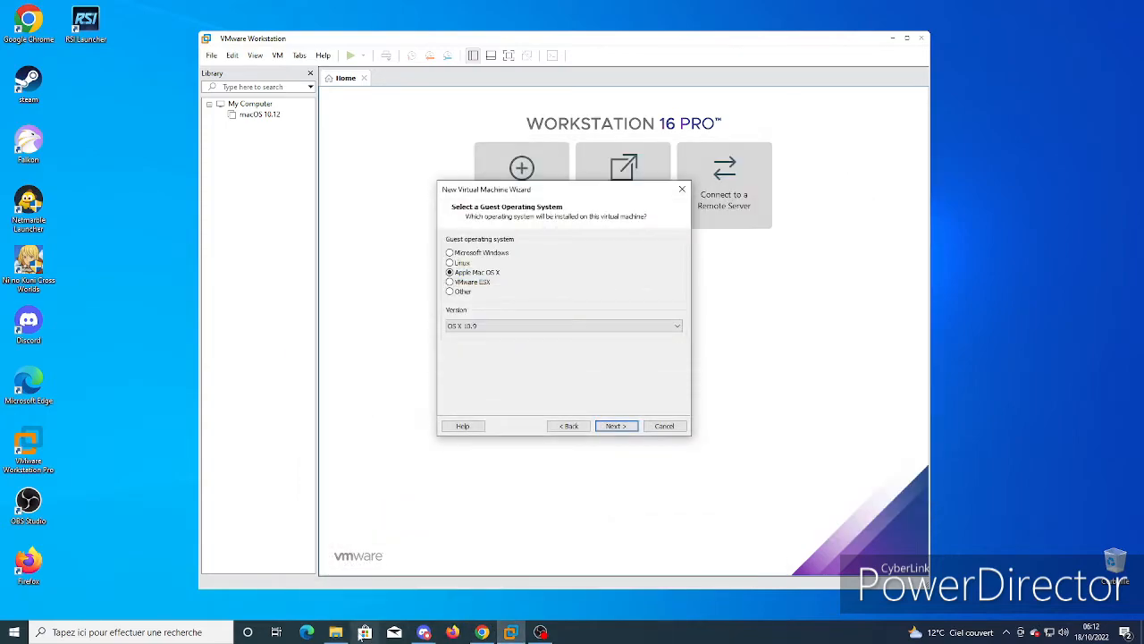
right_click(338, 634)
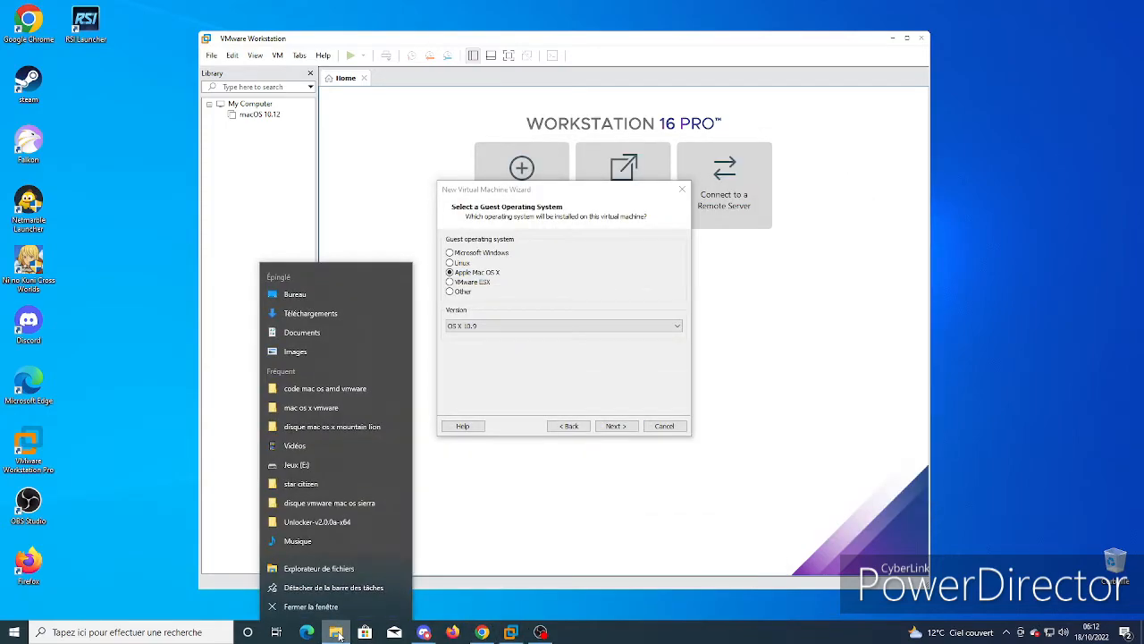
left_click(327, 568)
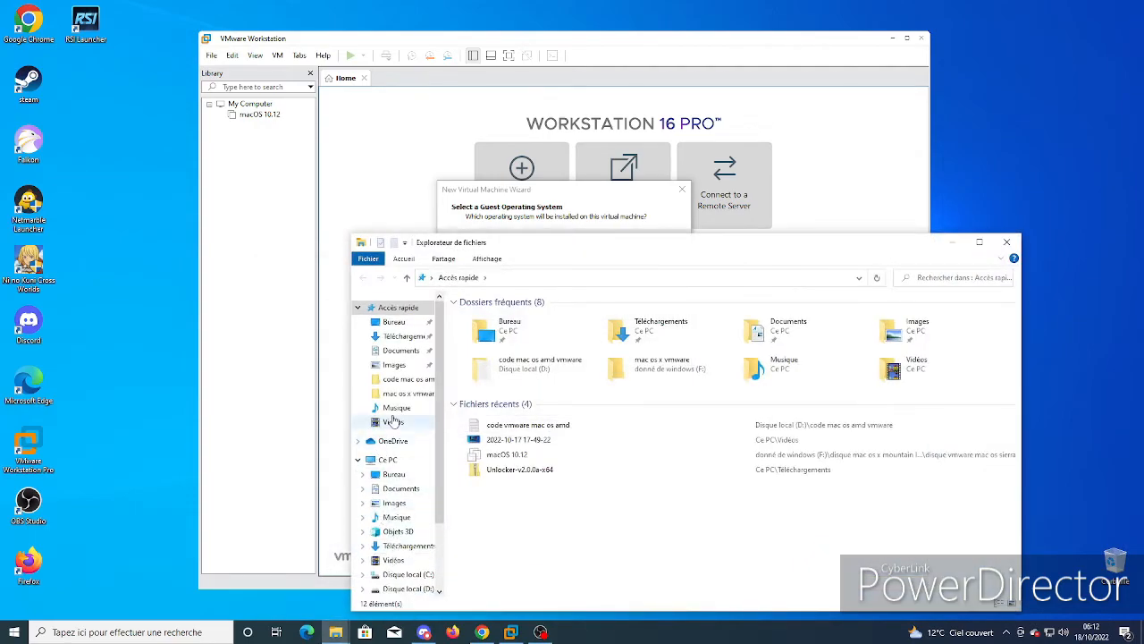
left_click(402, 336)
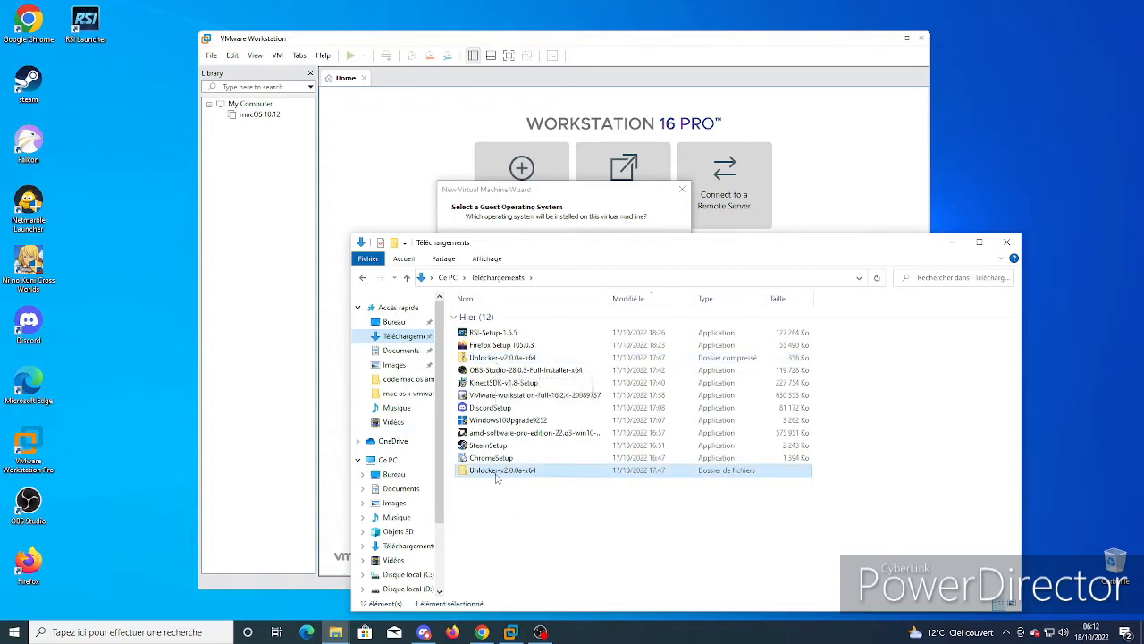
double_click(498, 474)
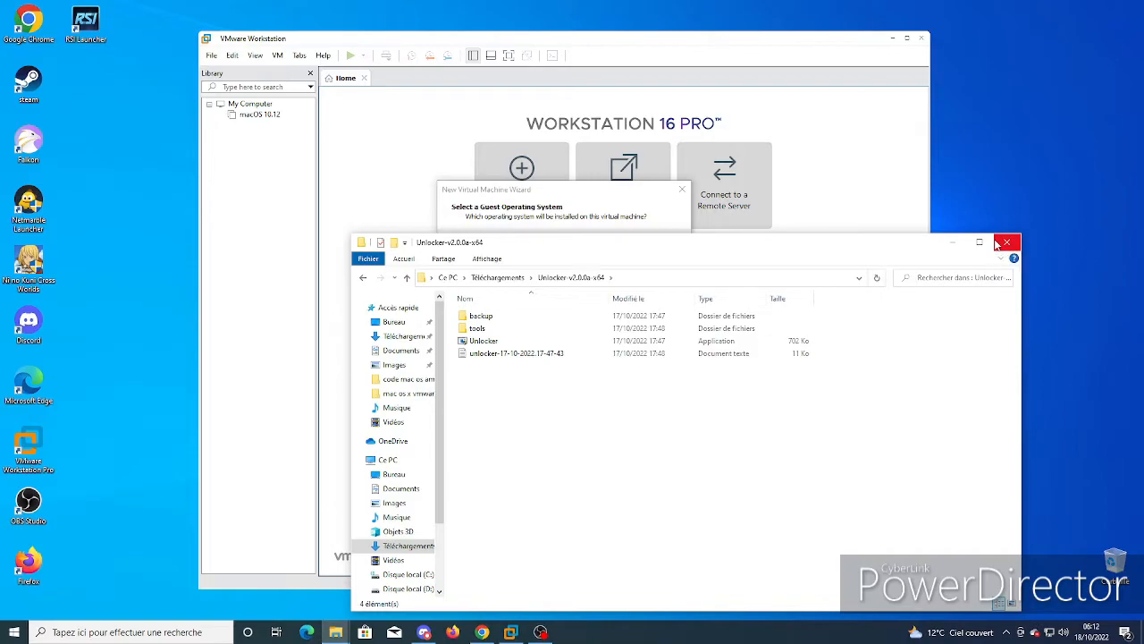
left_click(1005, 243)
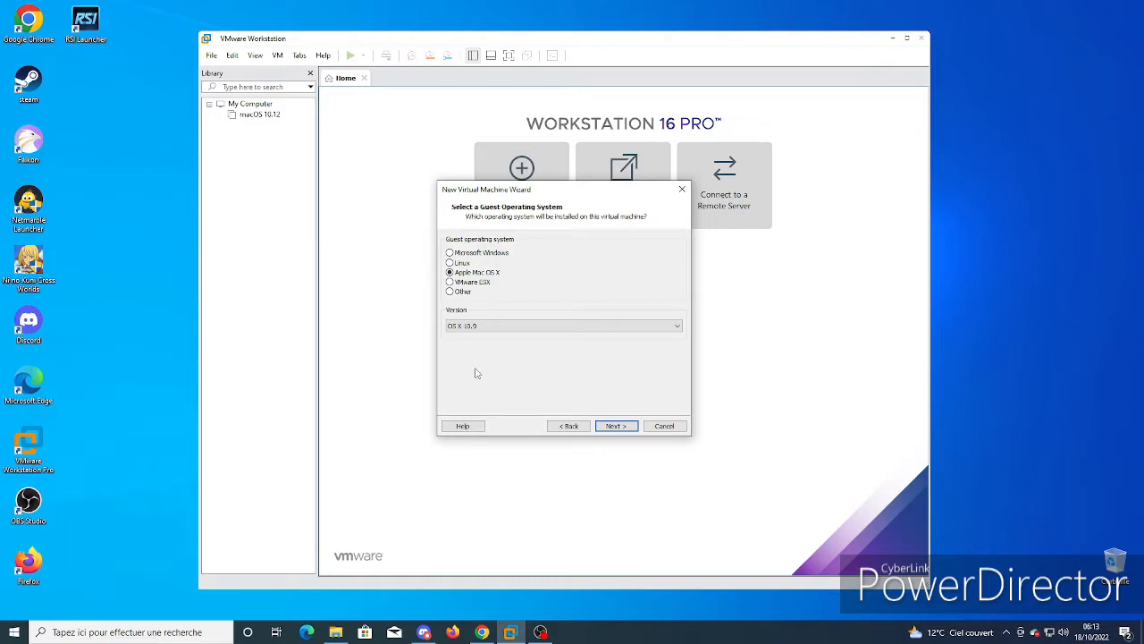
Step: Set the Apple Mac OS X guest version to macOS 10.13 and continue
left_click(478, 326)
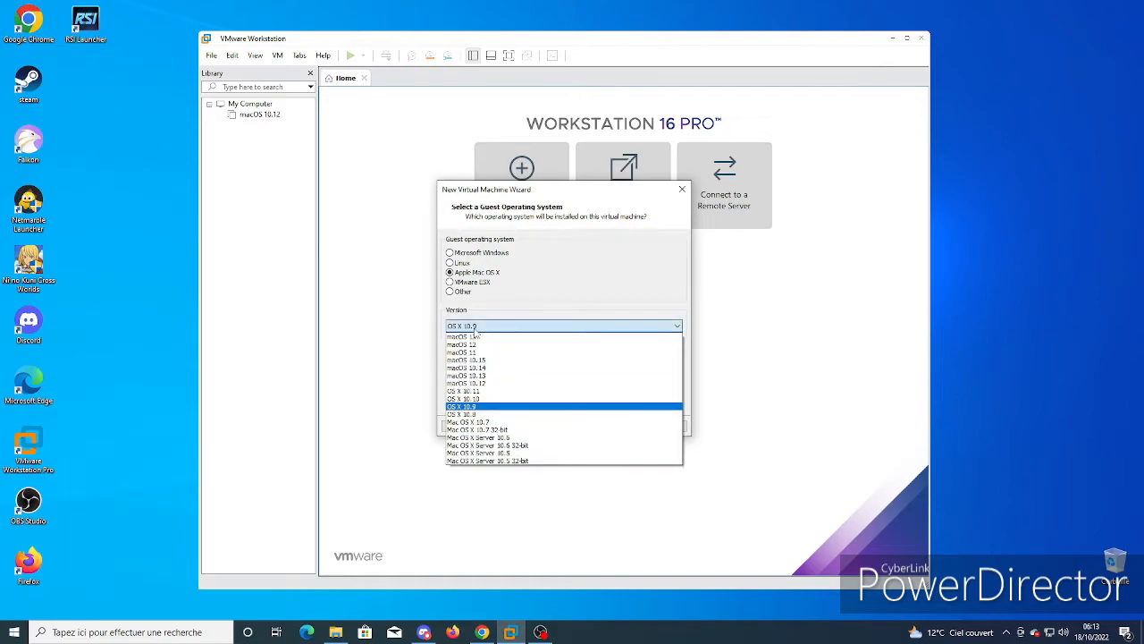
left_click(483, 375)
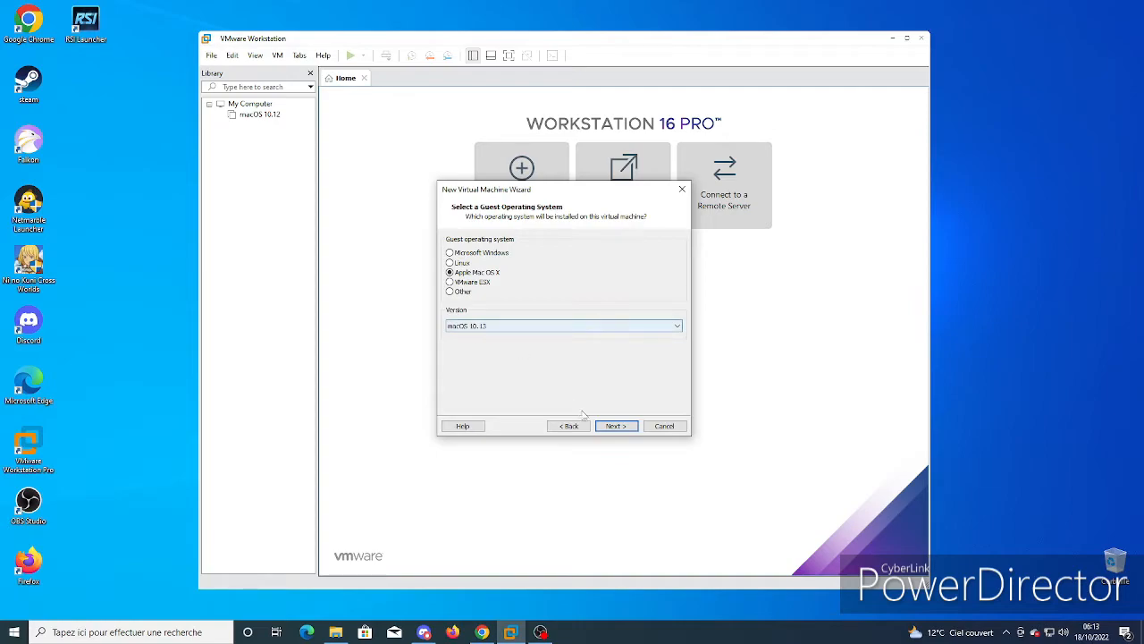
left_click(615, 427)
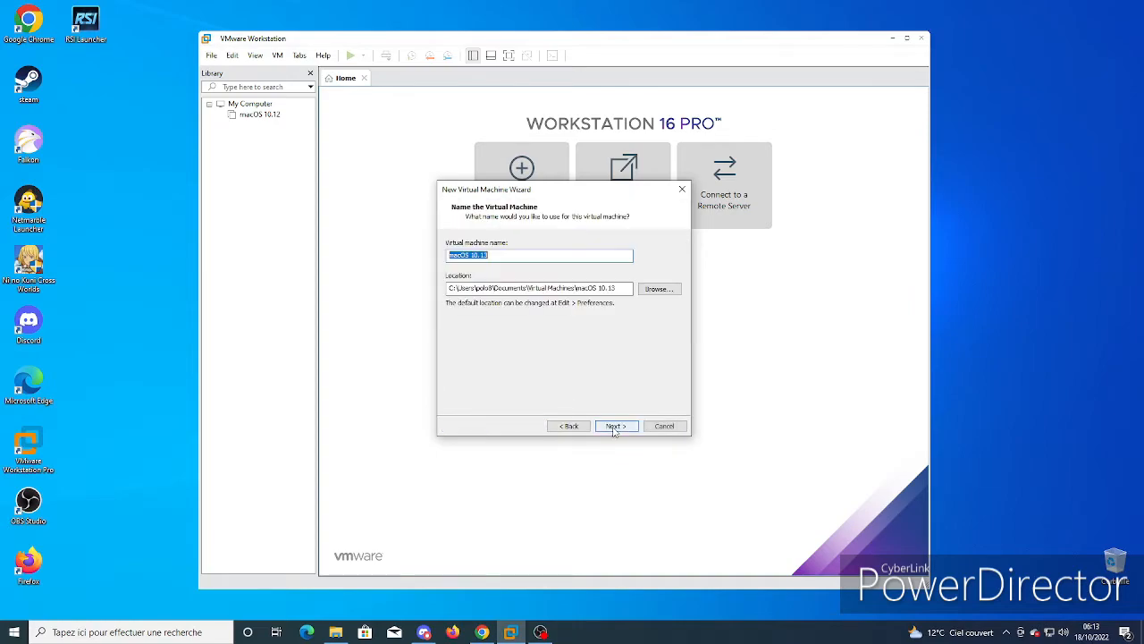
Step: Store the virtual machine in the "mac os x vmware" folder on drive F: and continue to the processor configuration
left_click(658, 289)
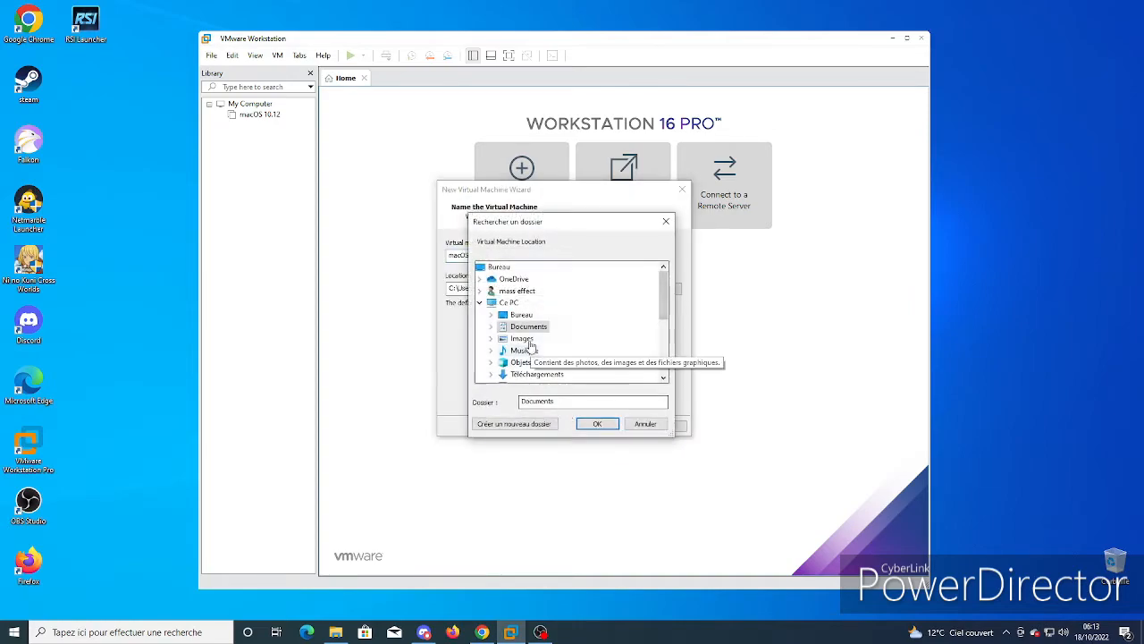
scroll(536, 353, "down", 5)
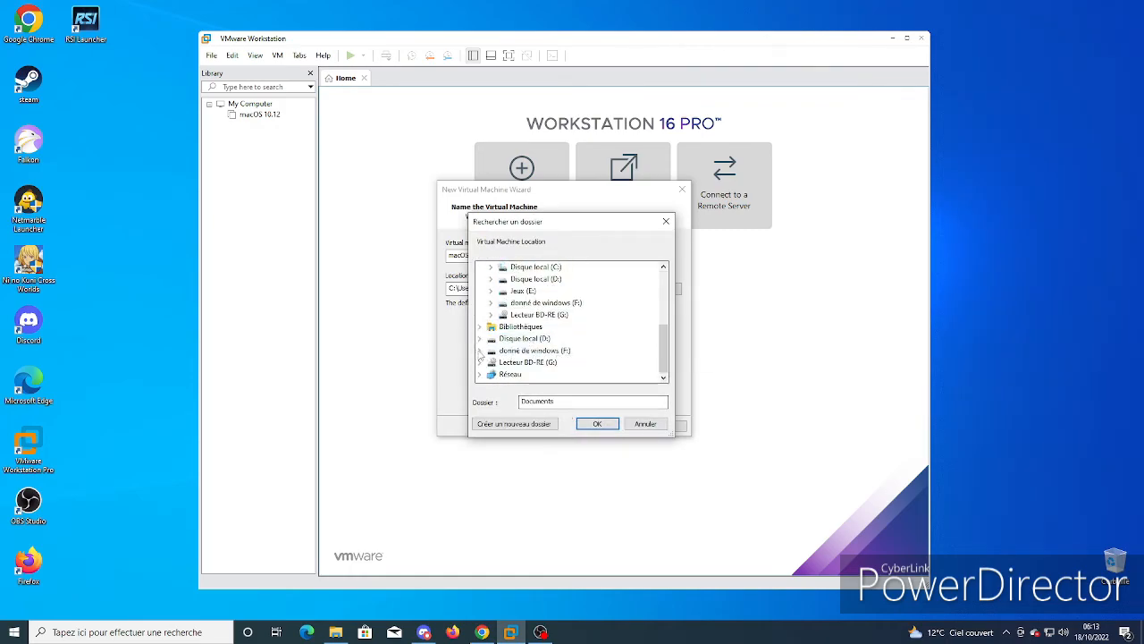
left_click(480, 350)
left_click(550, 351)
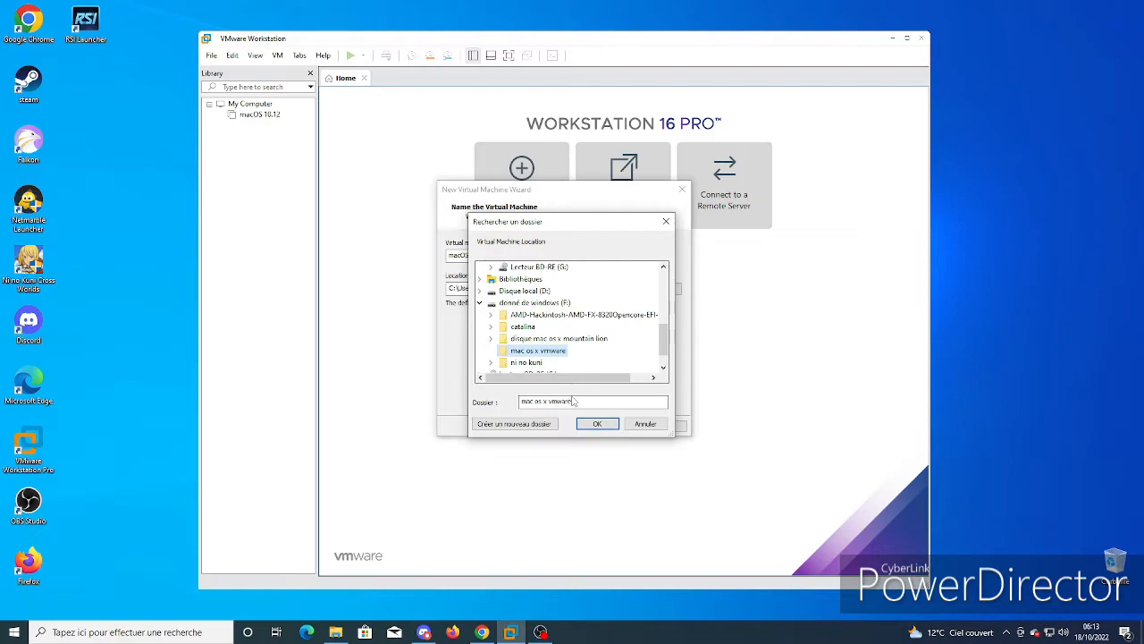
left_click(598, 423)
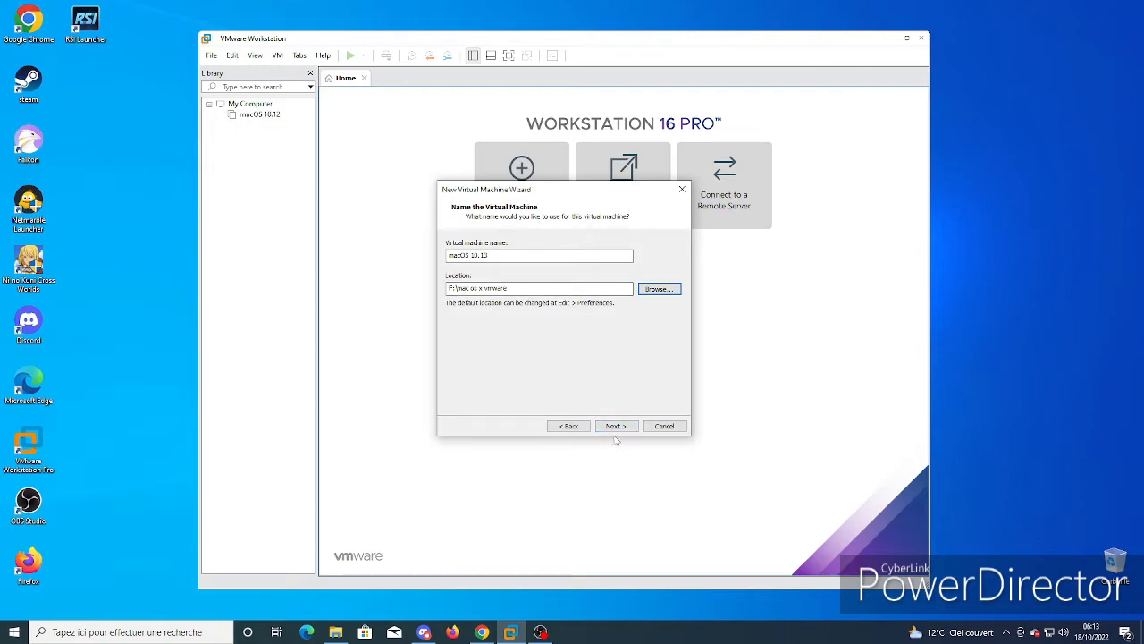
left_click(613, 426)
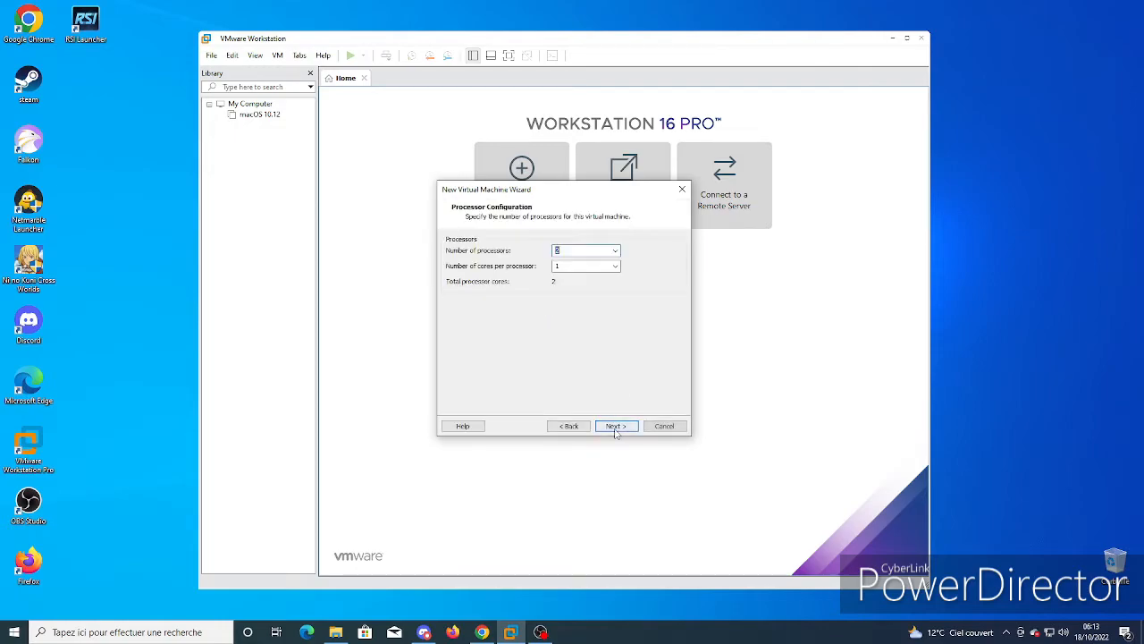
Step: Set the cores per processor to 2 and allocate 4096 MB of memory to the virtual machine
left_click(611, 267)
left_click(582, 285)
left_click(619, 426)
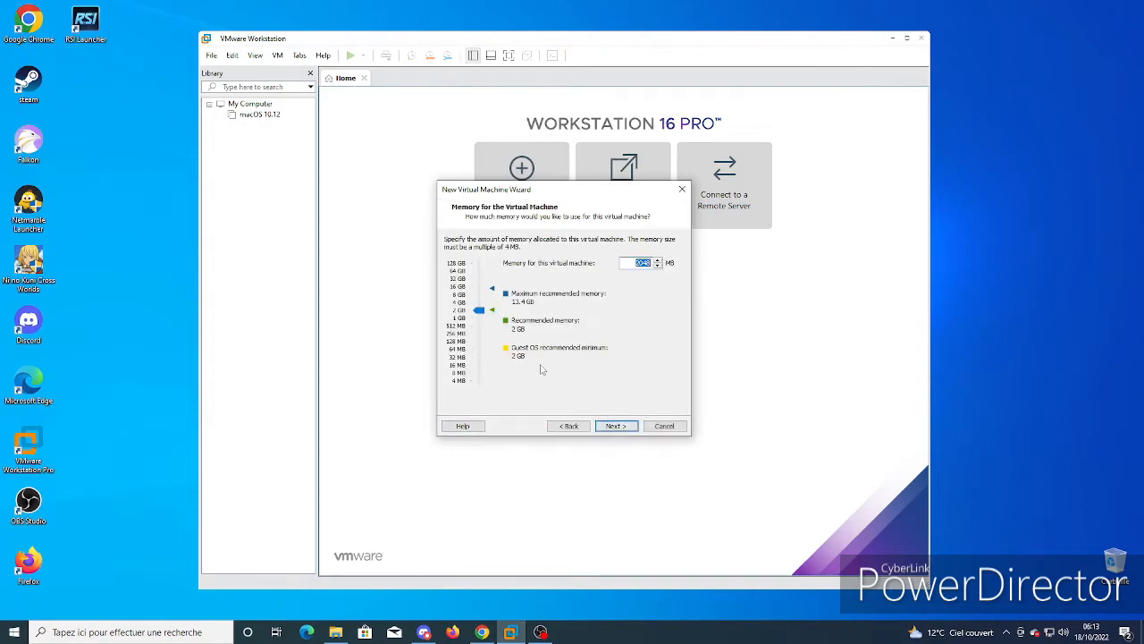
left_click(465, 302)
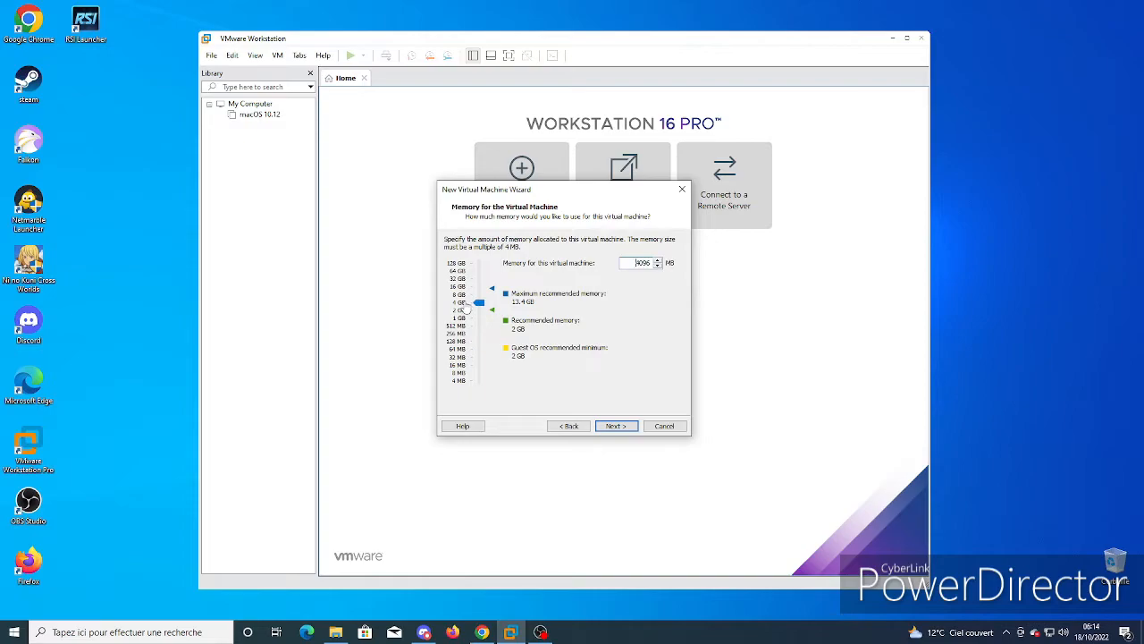
left_click(622, 430)
Step: Accept the default NAT network, LSI Logic controller and disk type, and choose to create a new virtual disk
left_click(622, 429)
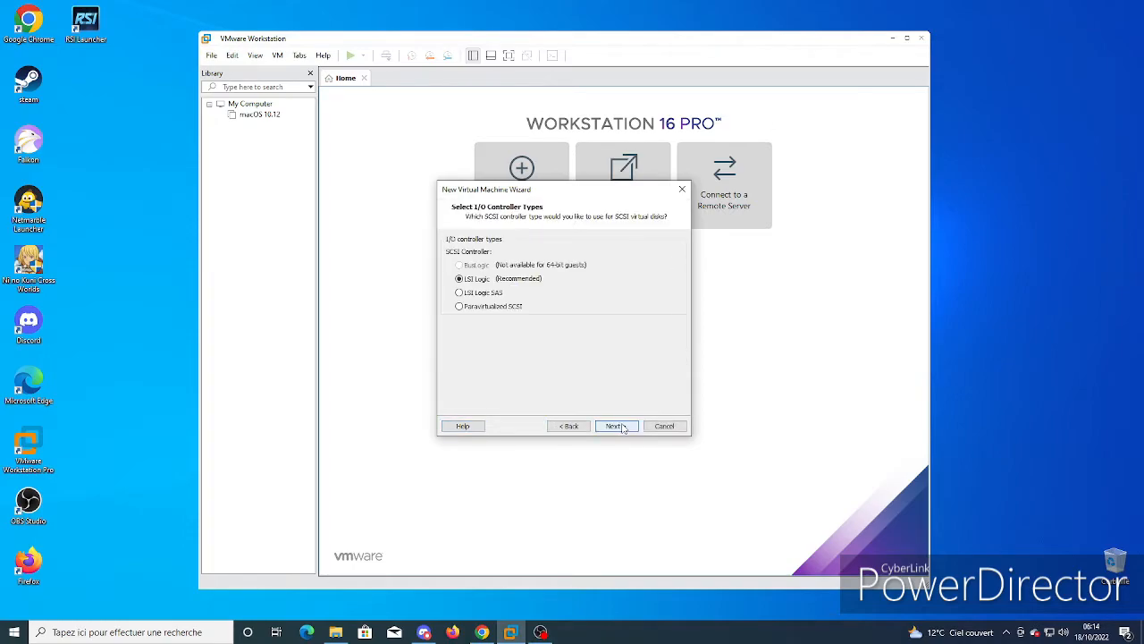
left_click(623, 428)
left_click(623, 428)
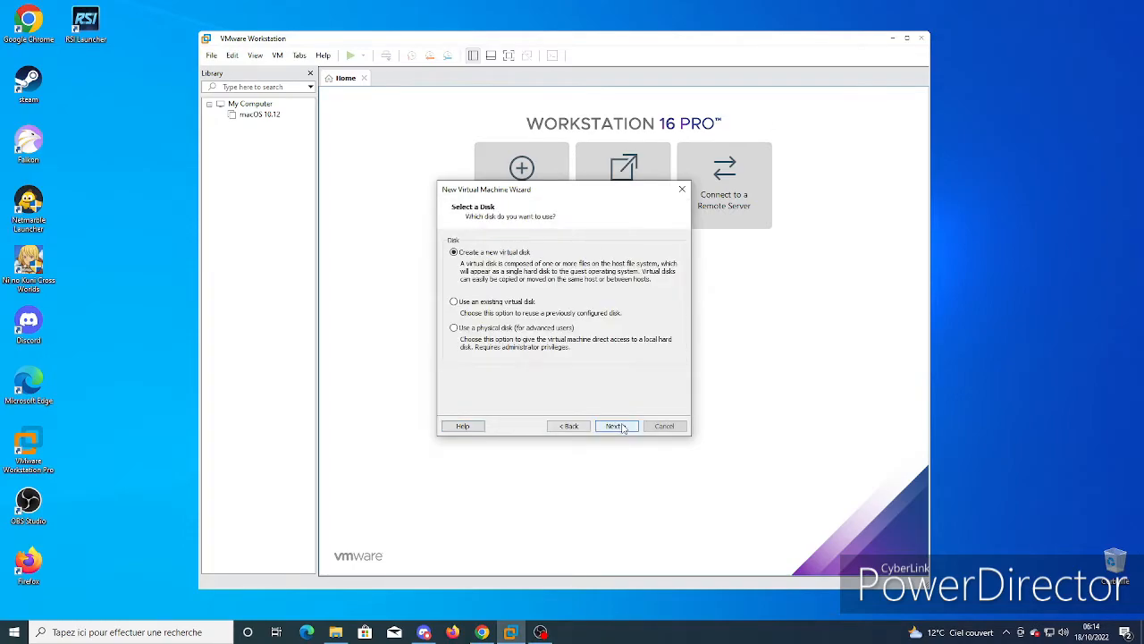
left_click(623, 428)
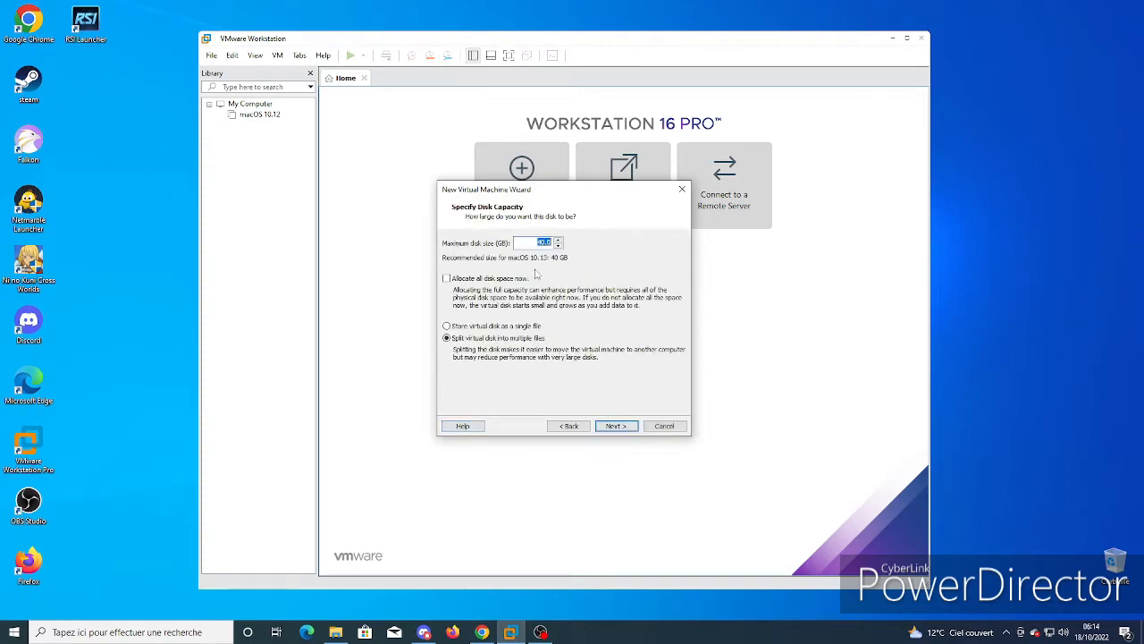
Step: Set the maximum disk size to 140 GB, split into multiple files, and continue to the creation summary
left_click(539, 242)
left_click(617, 426)
left_click(617, 427)
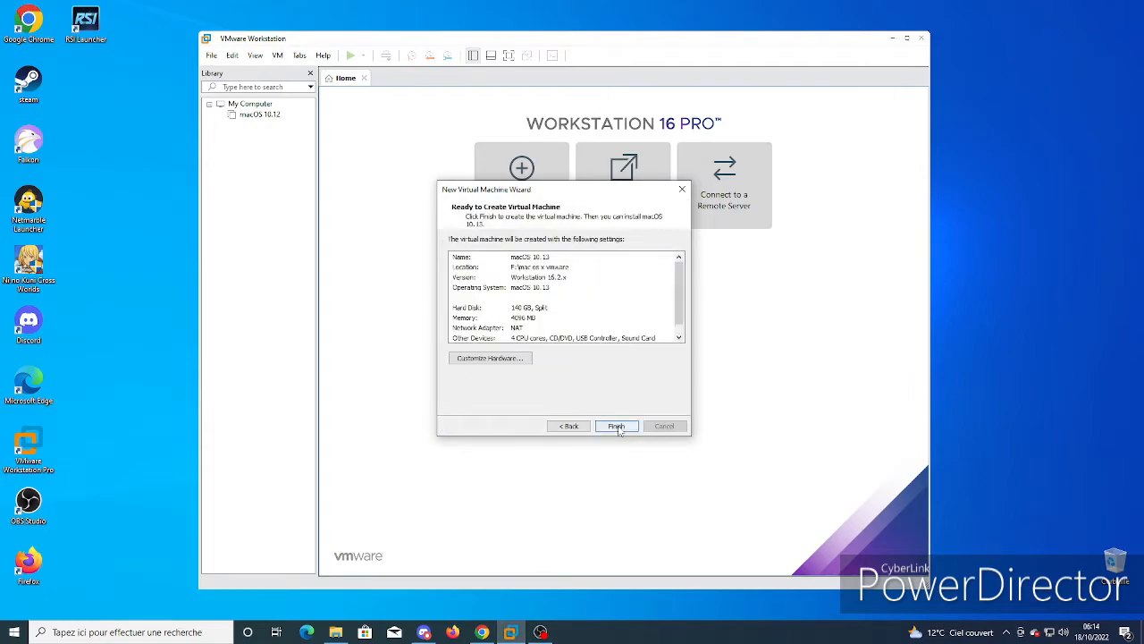
Step: Finish creating the macOS 10.13 virtual machine and open its directory from the library
left_click(616, 426)
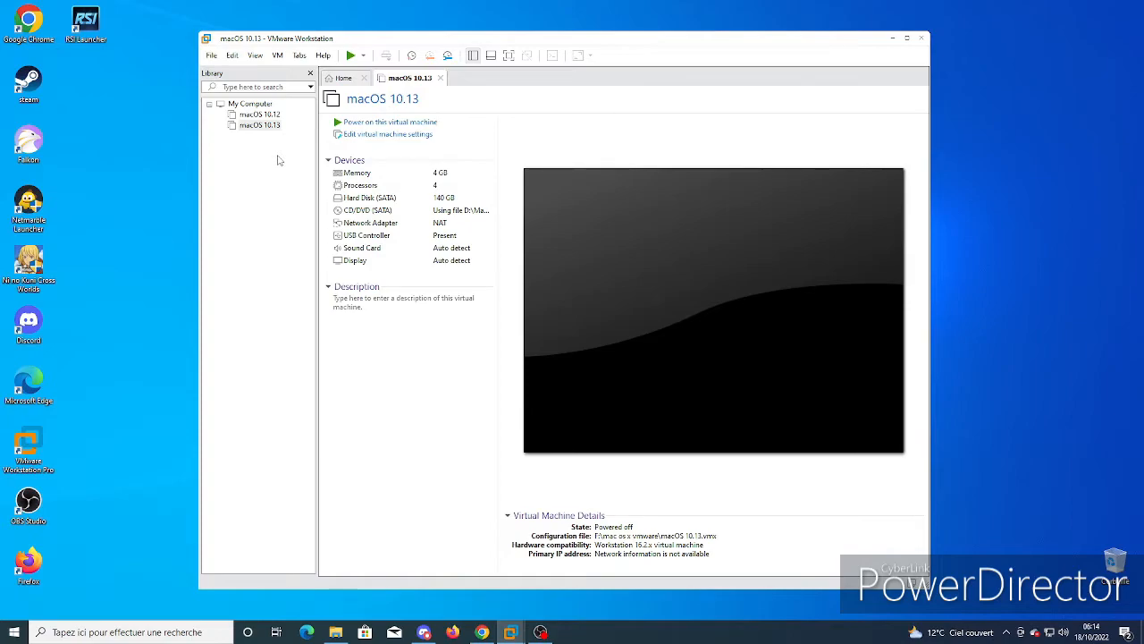
right_click(256, 125)
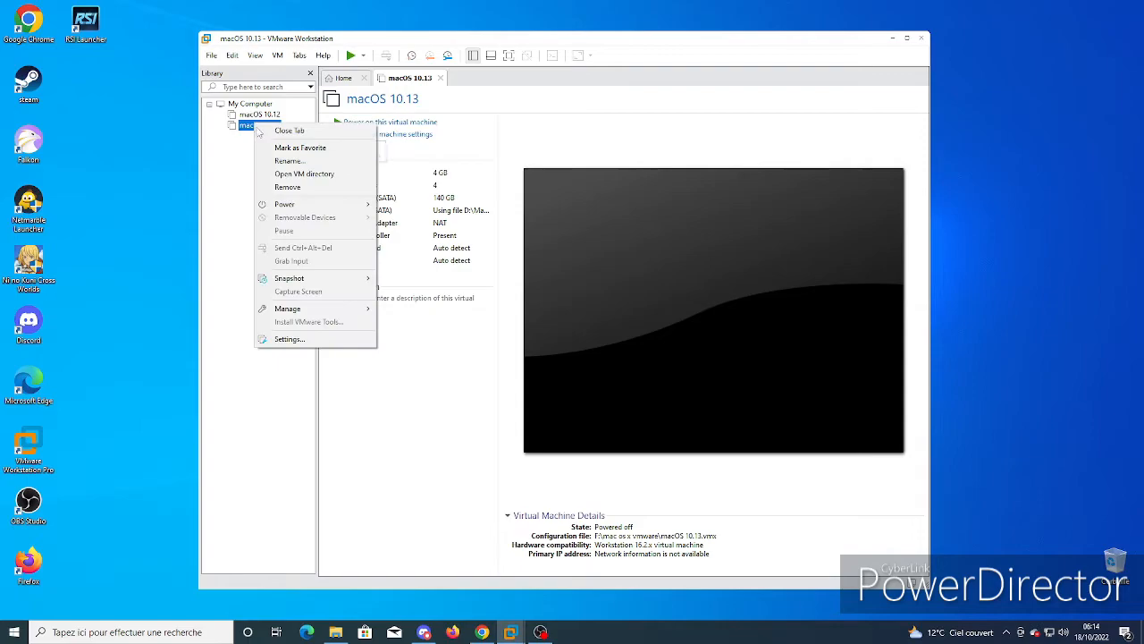
left_click(302, 174)
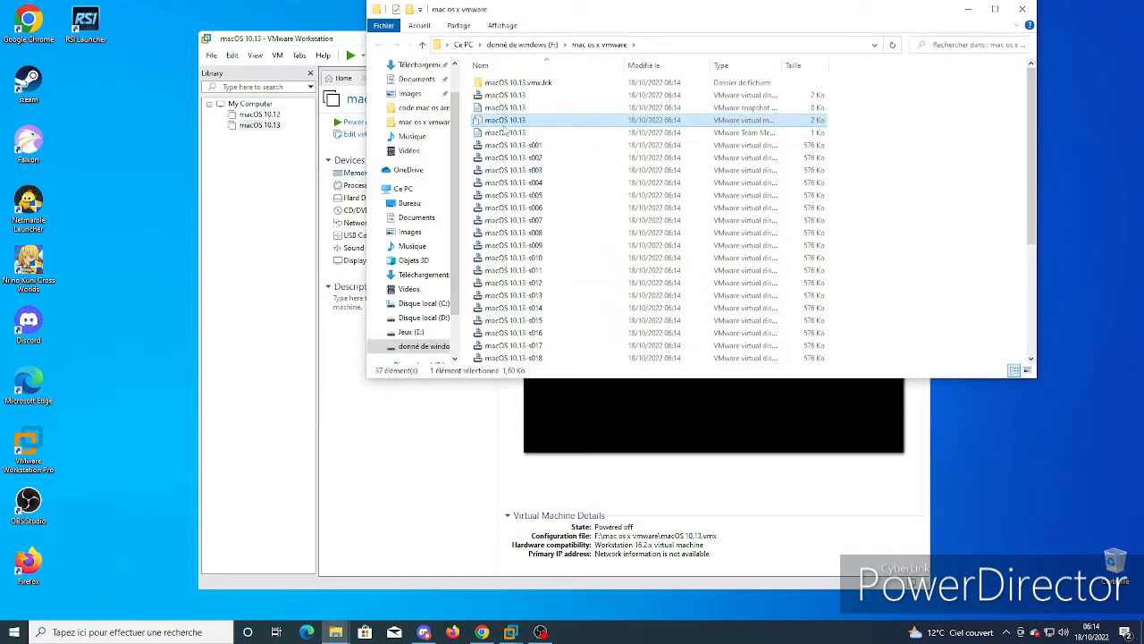
Step: Open the macOS 10.13 virtual machine configuration file in Bloc-notes and place the cursor on the empty line at its end
right_click(500, 126)
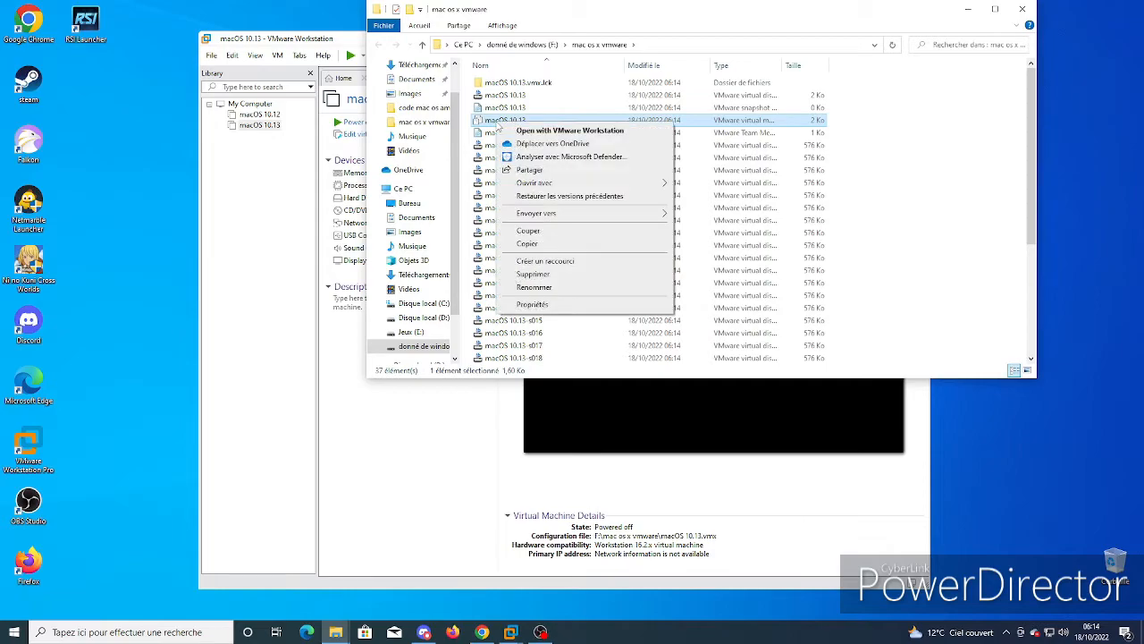
mouse_move(666, 187)
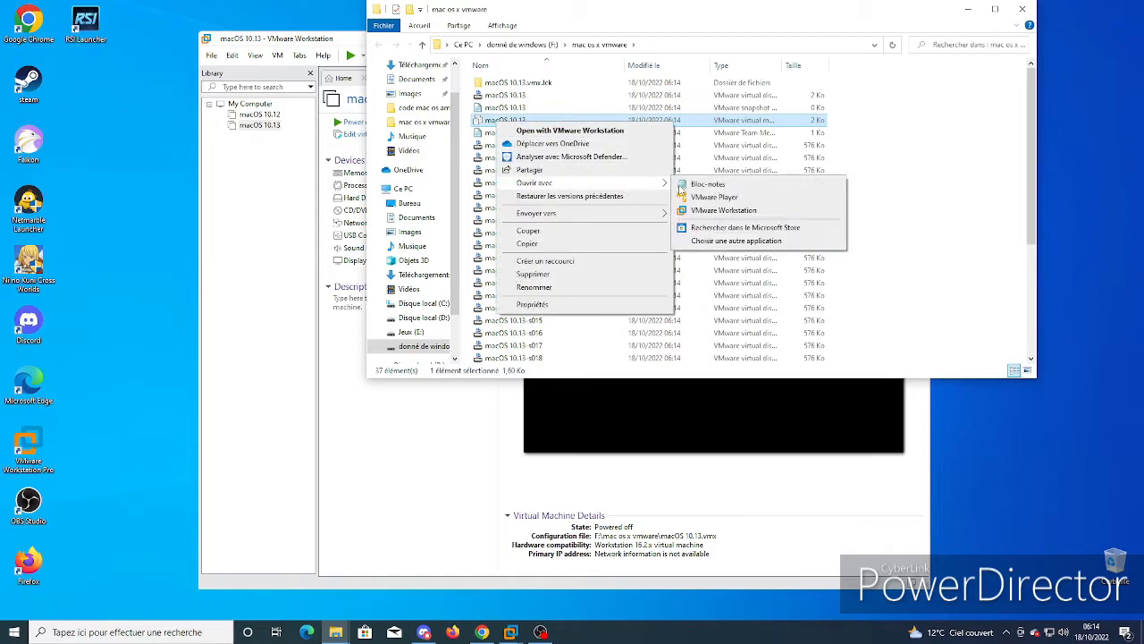
left_click(706, 185)
scroll(271, 232, "down", 1)
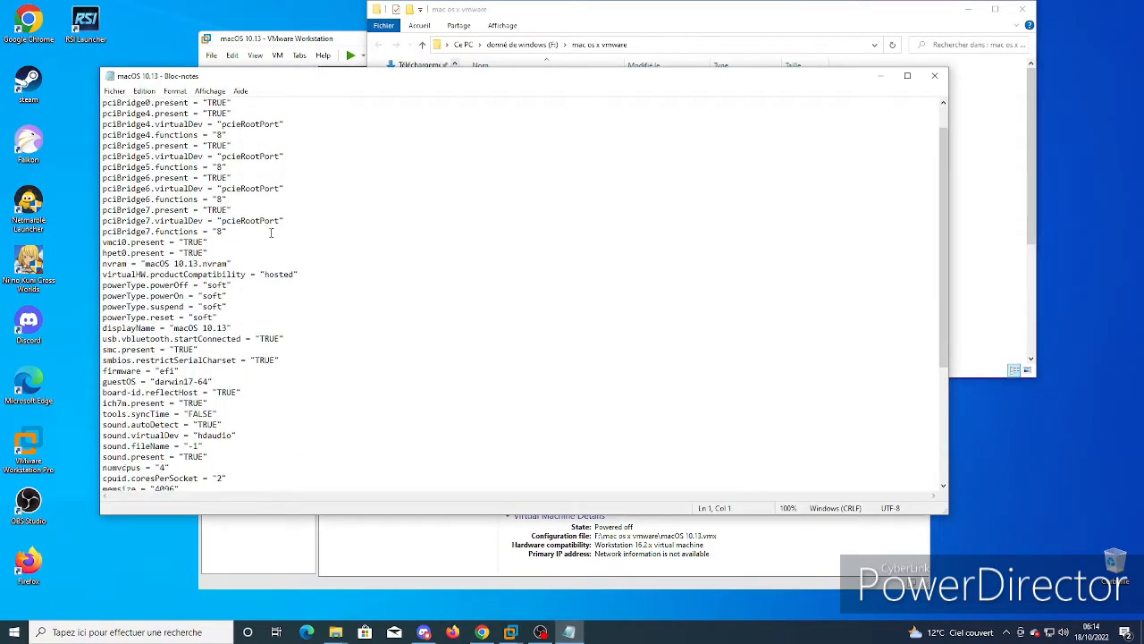
scroll(271, 233, "down", 6)
left_click(147, 489)
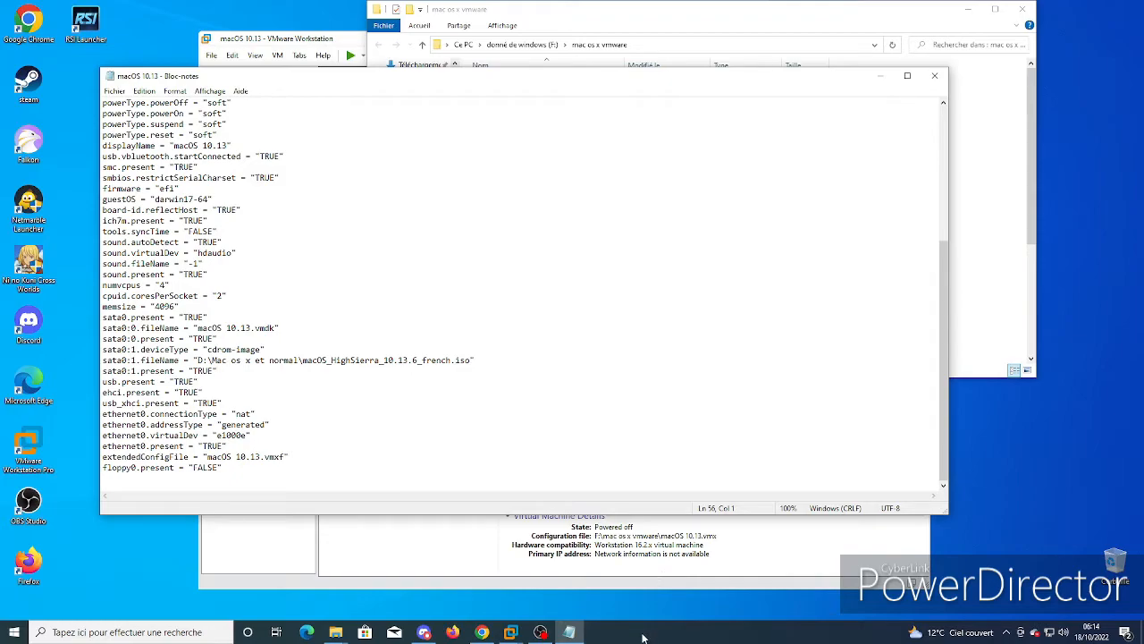
Step: Close the "mac os x vmware" folder, open "code vmware mac os amd" from the code folder, and place it beside the configuration file
mouse_move(345, 637)
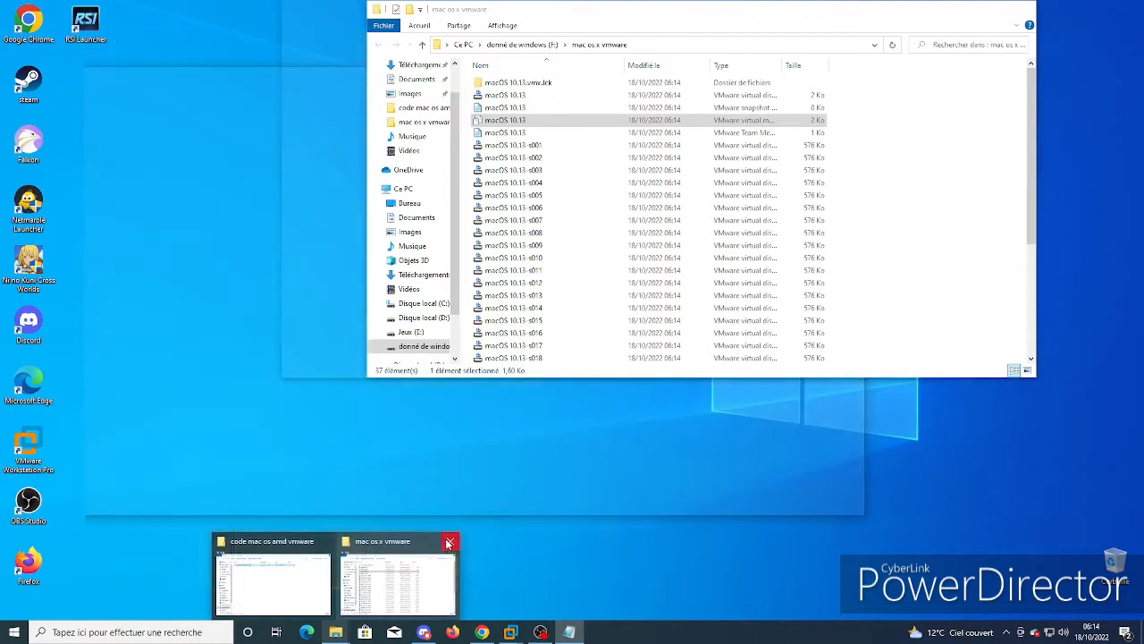
left_click(447, 542)
left_click(354, 591)
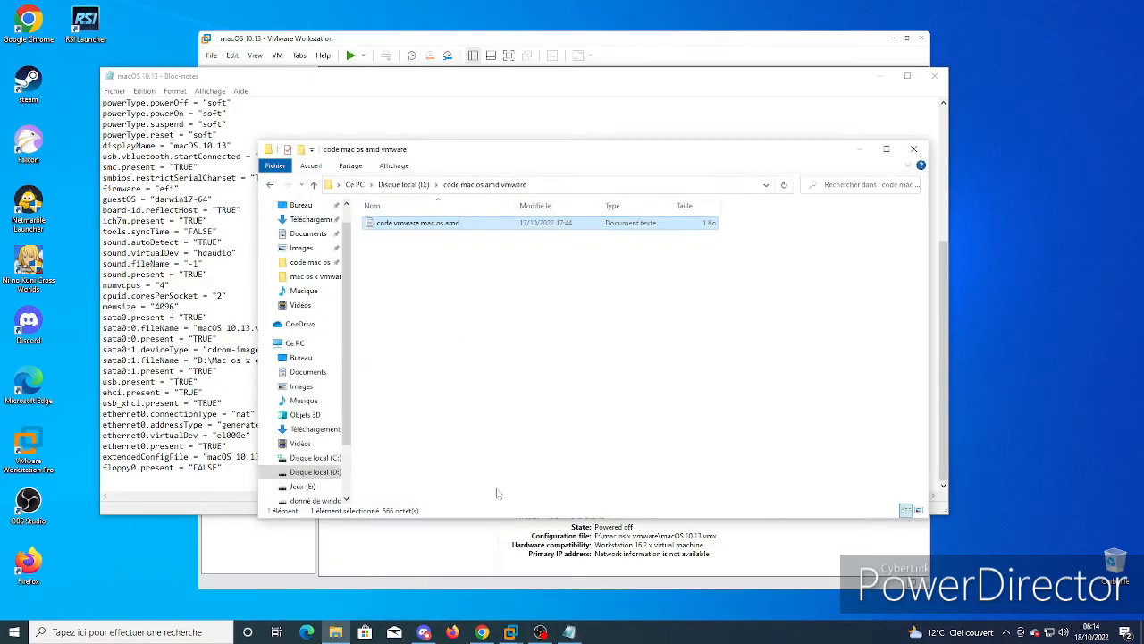
double_click(427, 230)
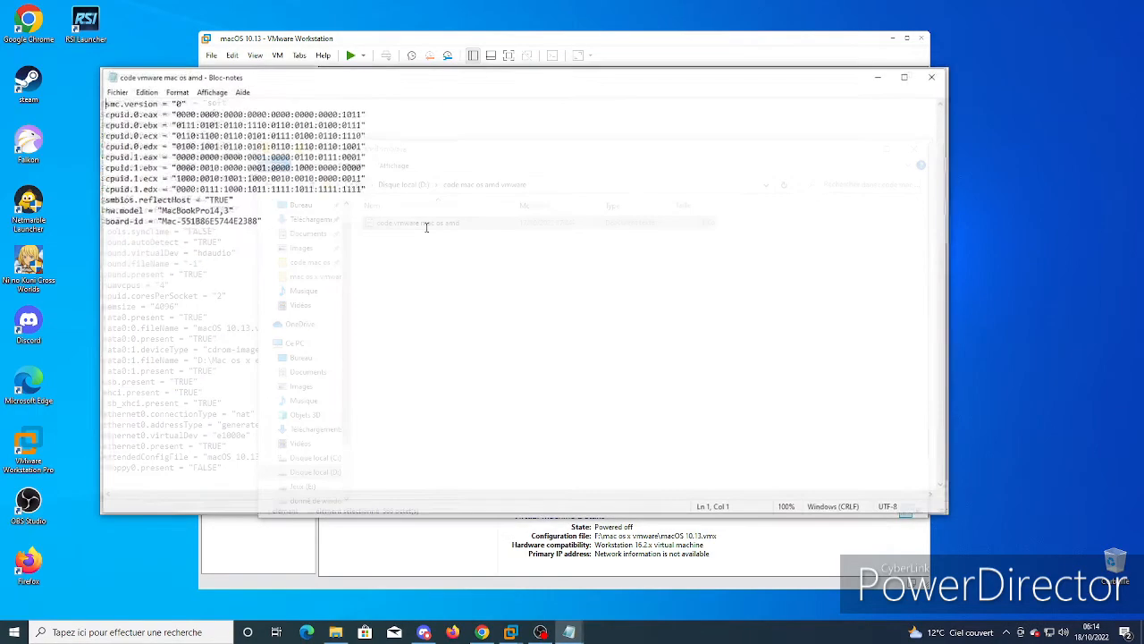
left_click_drag(328, 80, 635, 100)
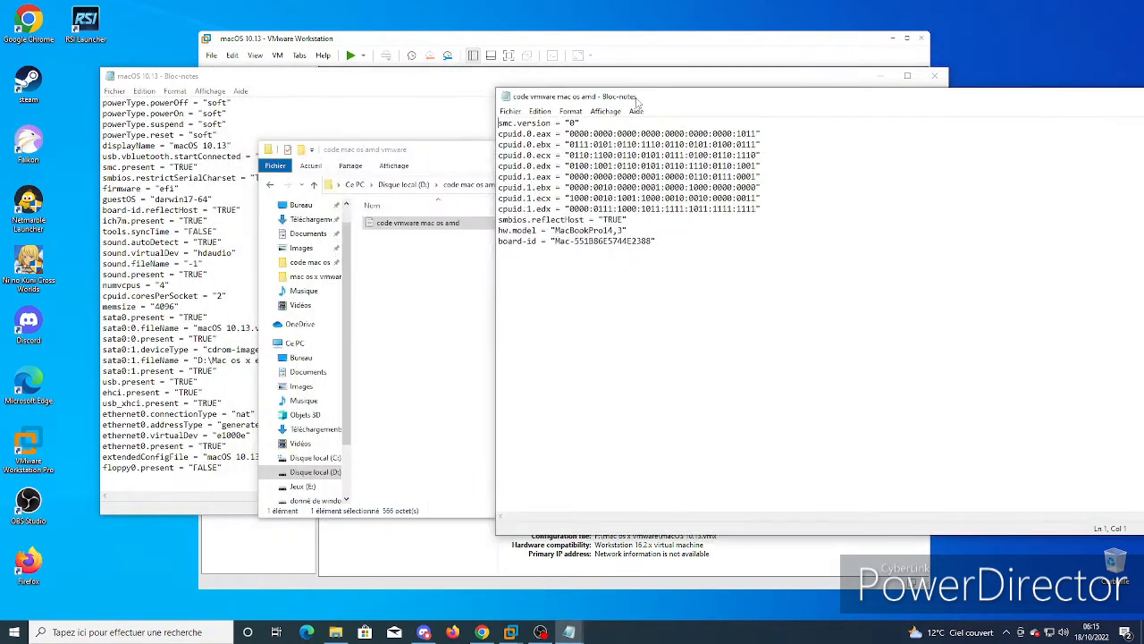
left_click(402, 295)
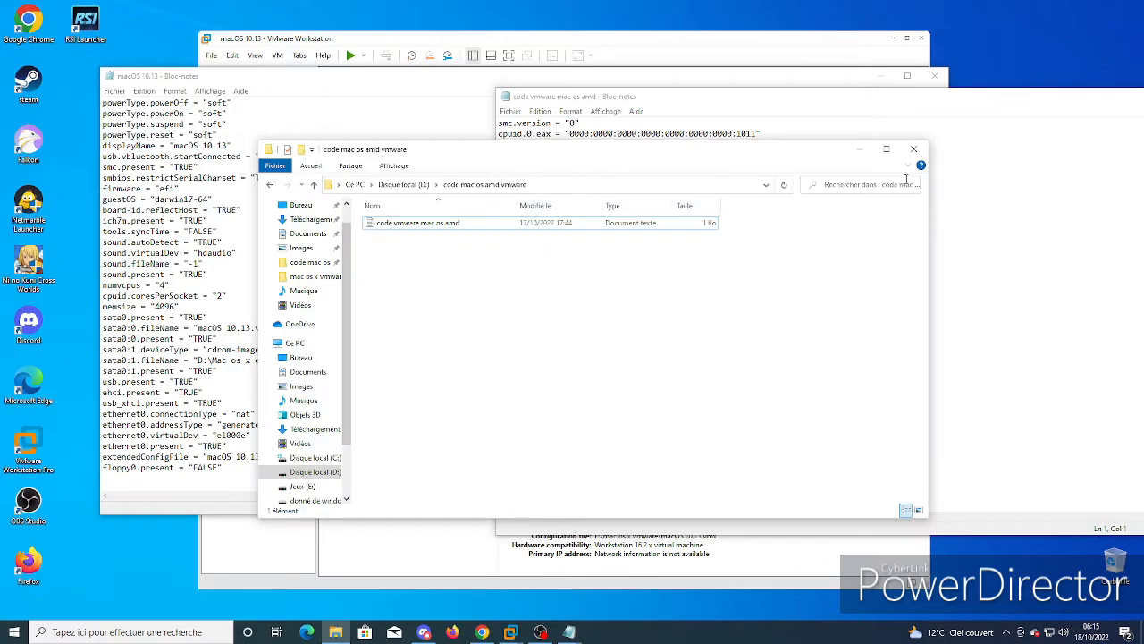
left_click(859, 149)
left_click_drag(677, 96, 649, 99)
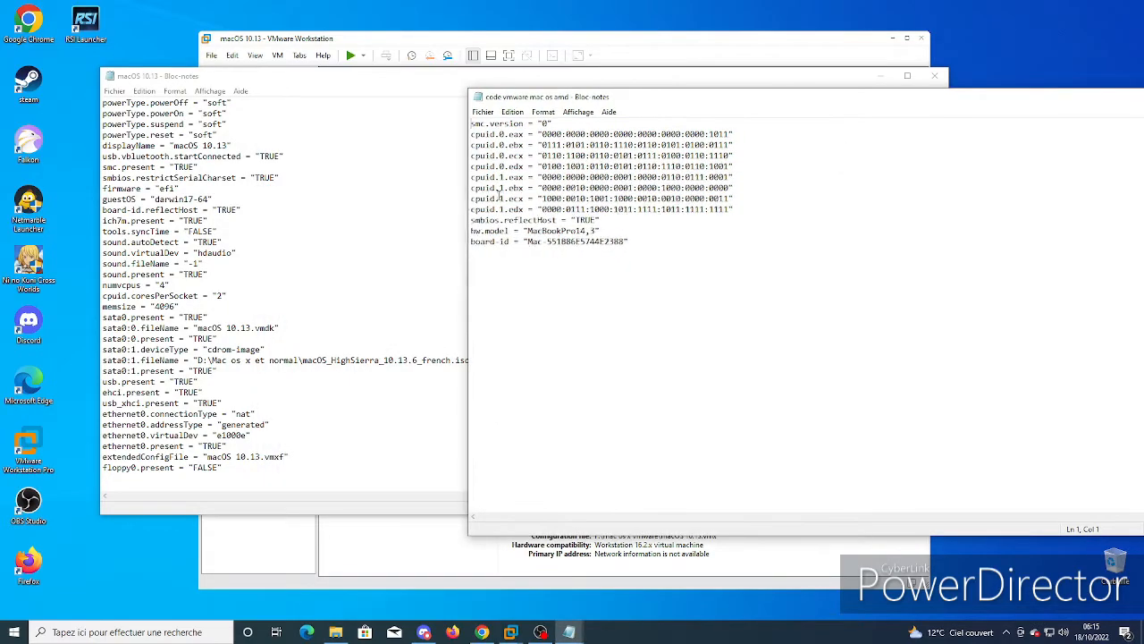
Step: Copy all the code lines from smc.version through board-id in the "code vmware mac os amd" file
left_click(169, 481)
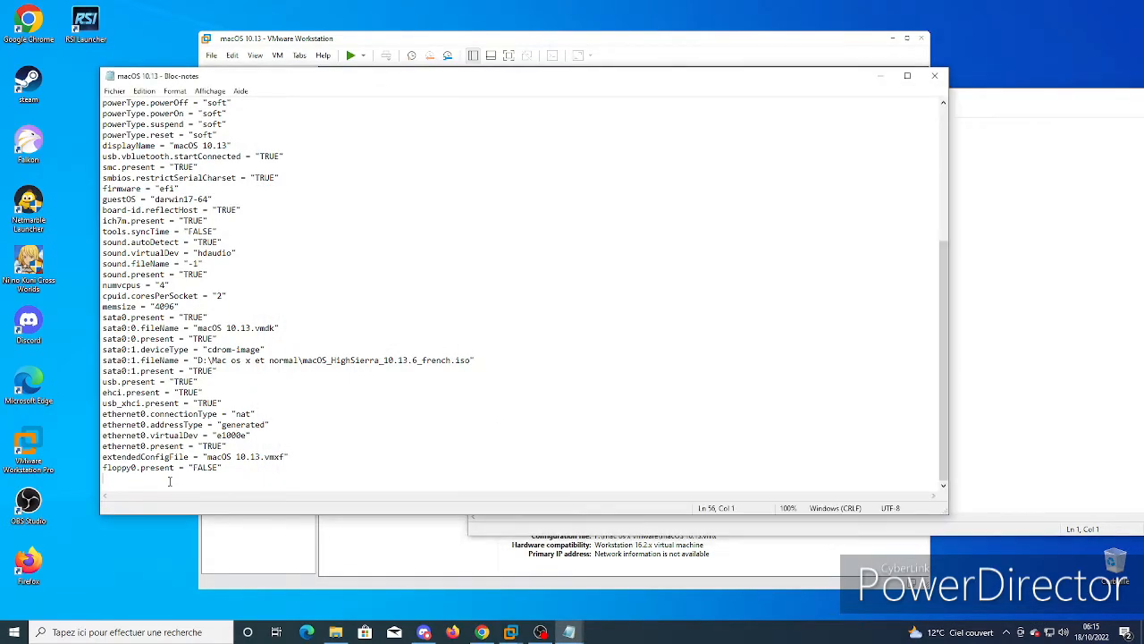
left_click(1116, 411)
left_click_drag(692, 250, 474, 122)
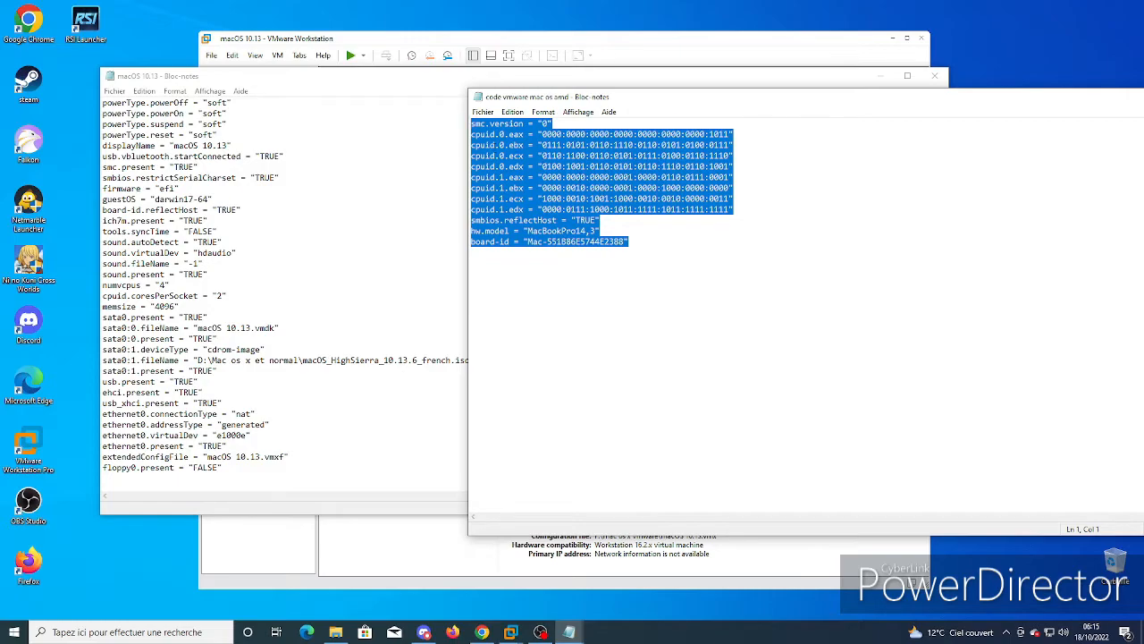
right_click(492, 149)
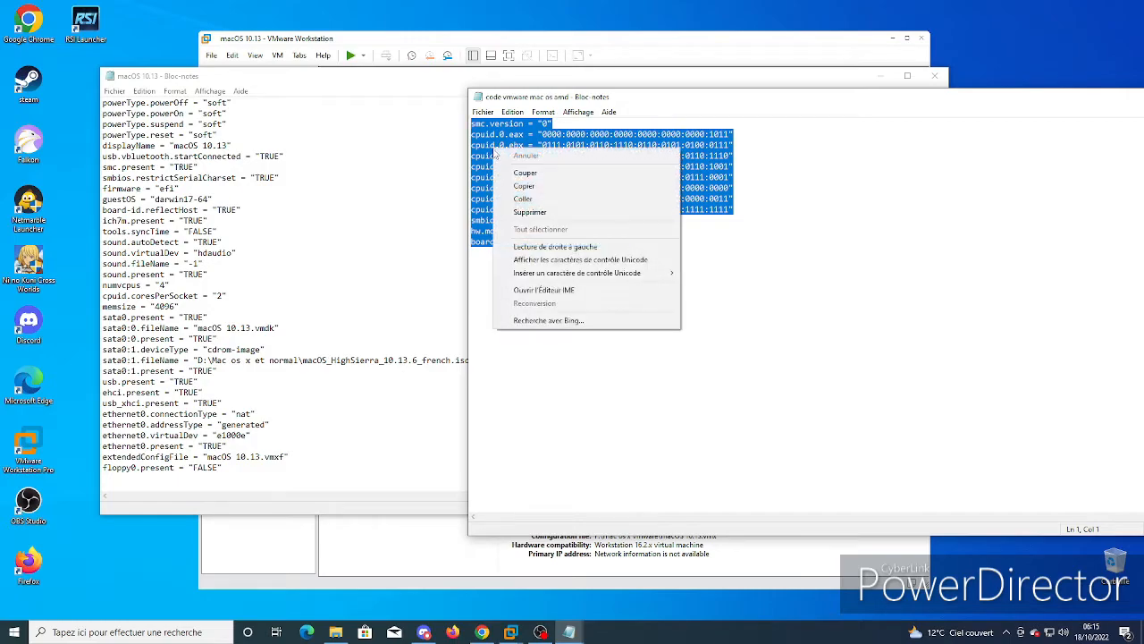
left_click(527, 189)
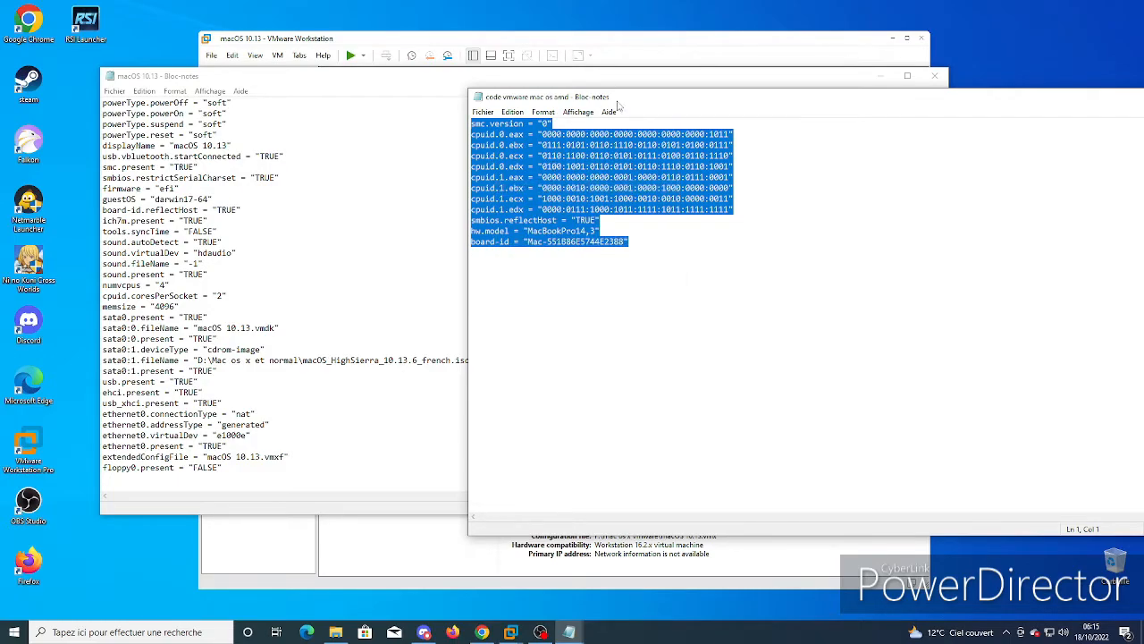
Step: Close the code file and paste the copied lines after floppy0.present at the end of the macOS 10.13 configuration file
left_click_drag(620, 107, 416, 136)
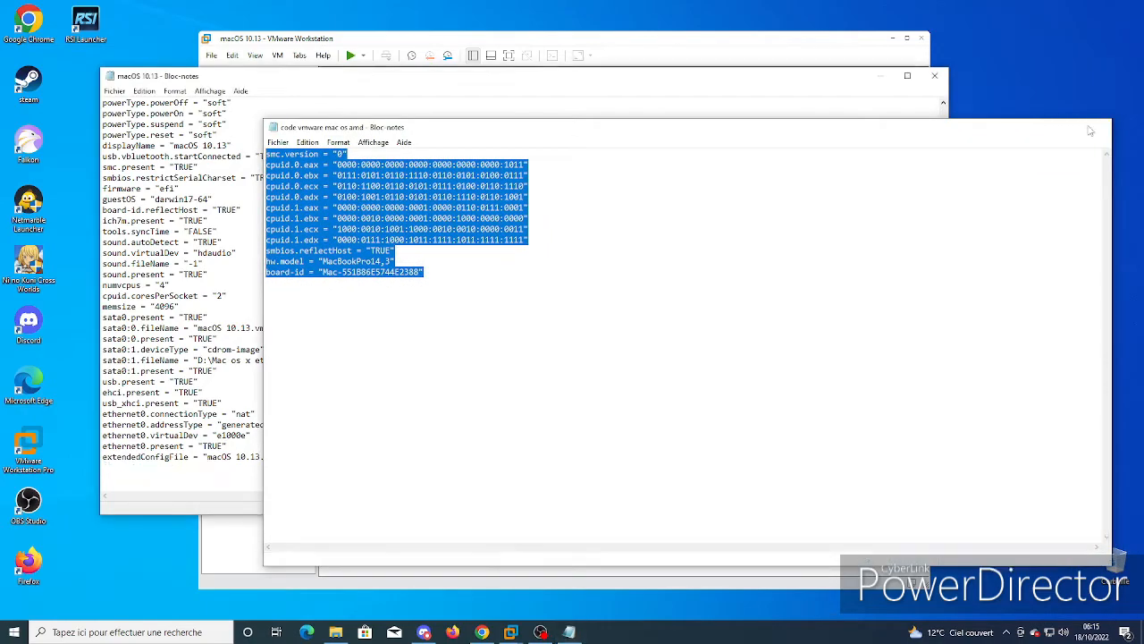
left_click(1098, 127)
right_click(127, 484)
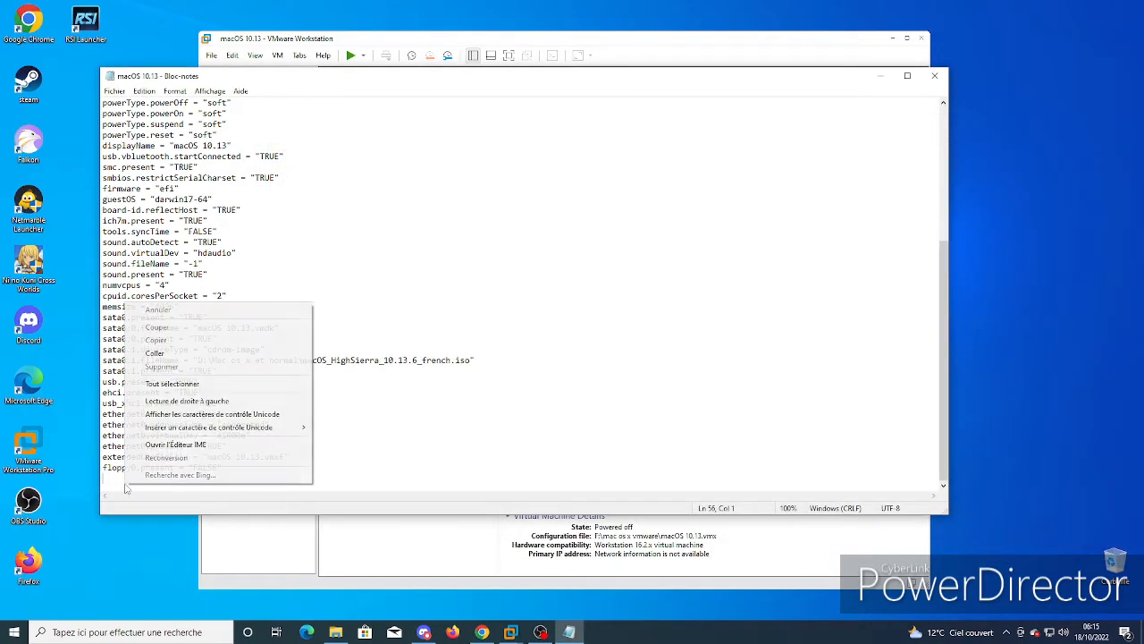
left_click(155, 353)
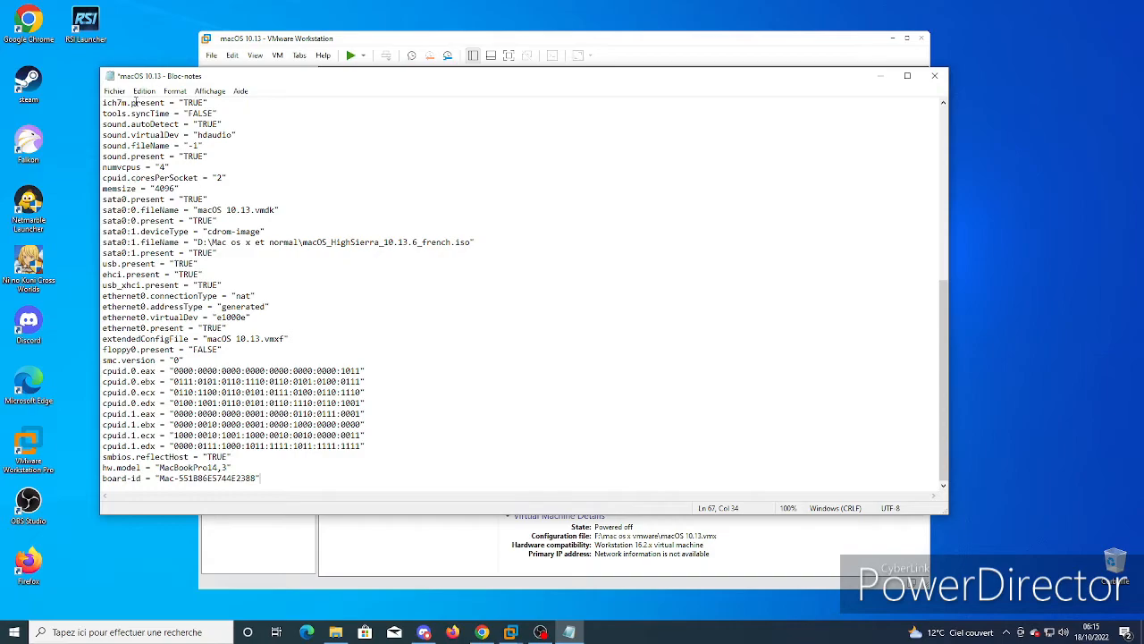
Step: Save the edited macOS 10.13 configuration file and close it
left_click(117, 93)
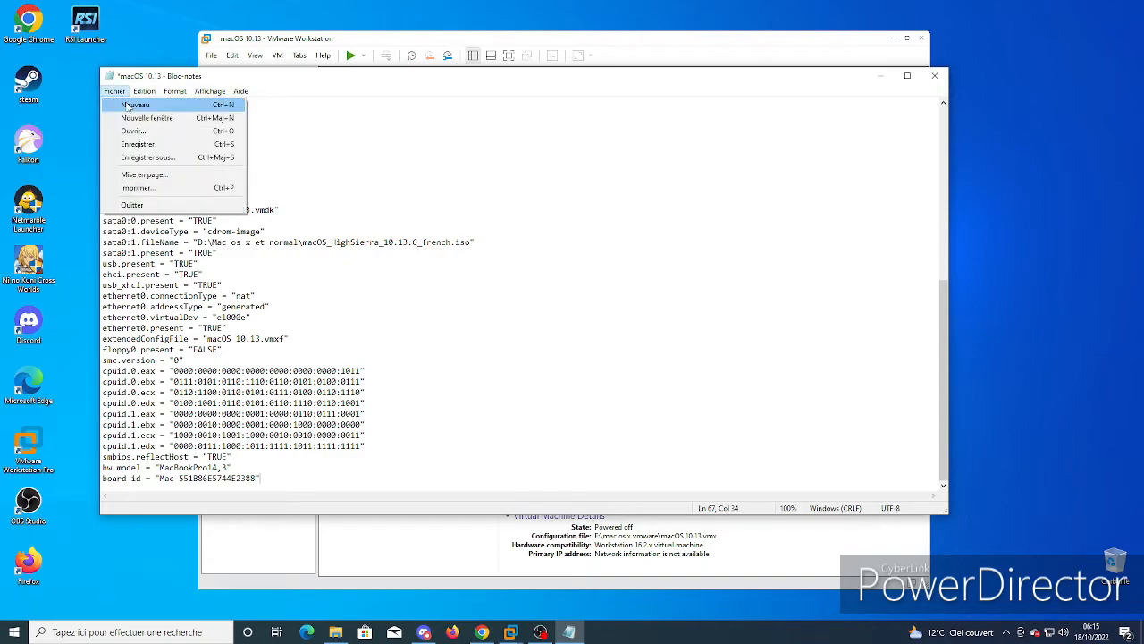
left_click(137, 146)
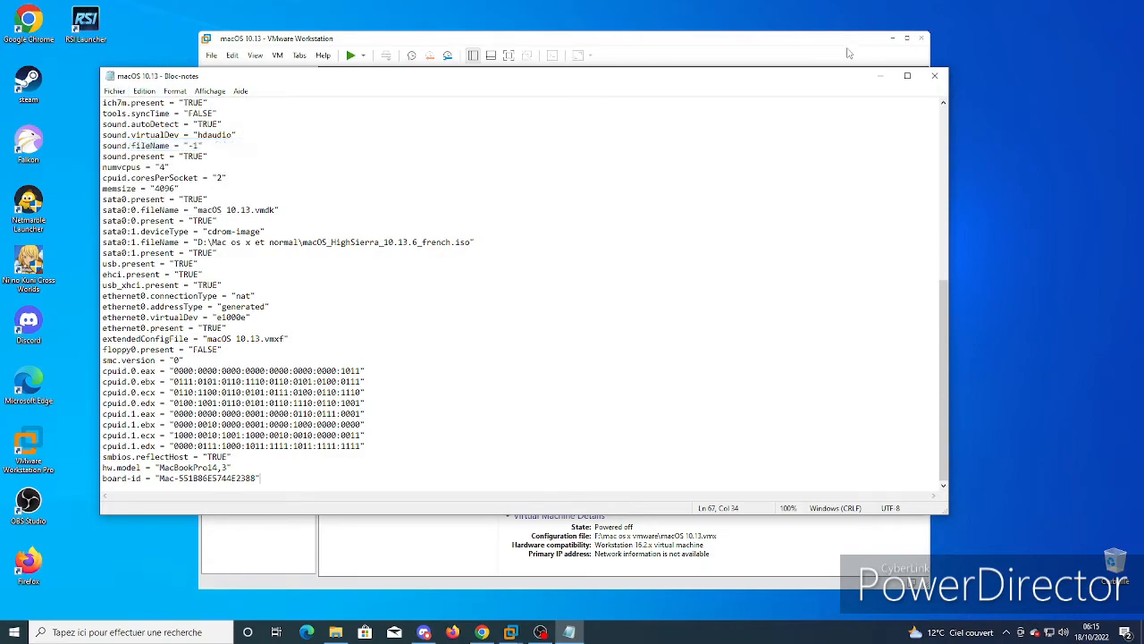
left_click(935, 75)
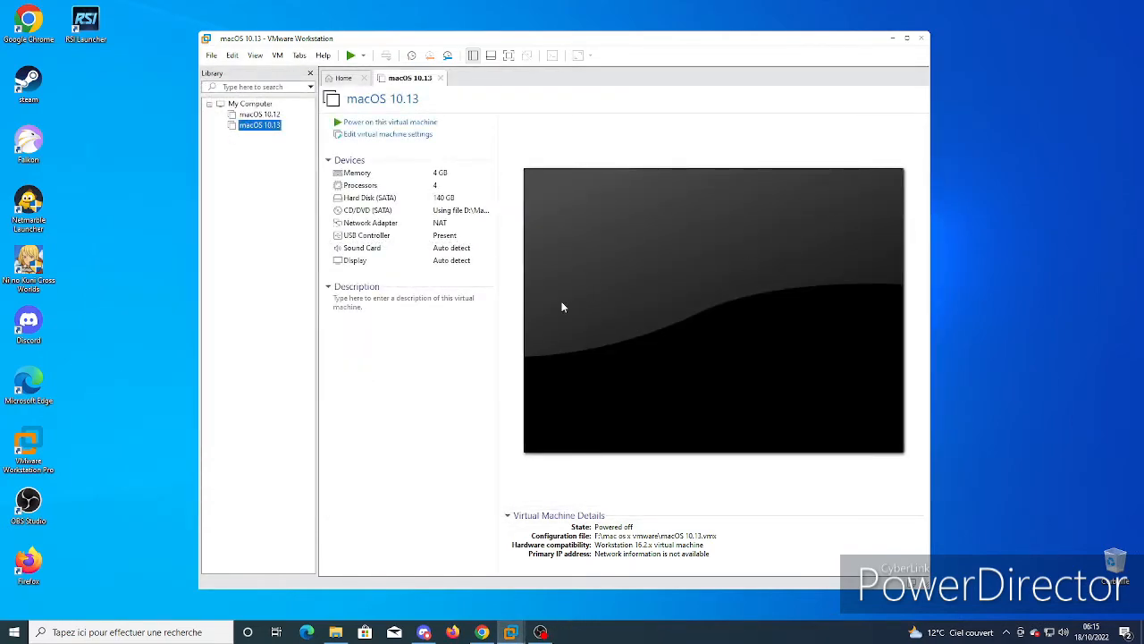
Step: Power on the macOS 10.13 virtual machine, maximize the VMware window, and dismiss the installation hint bar
left_click(382, 126)
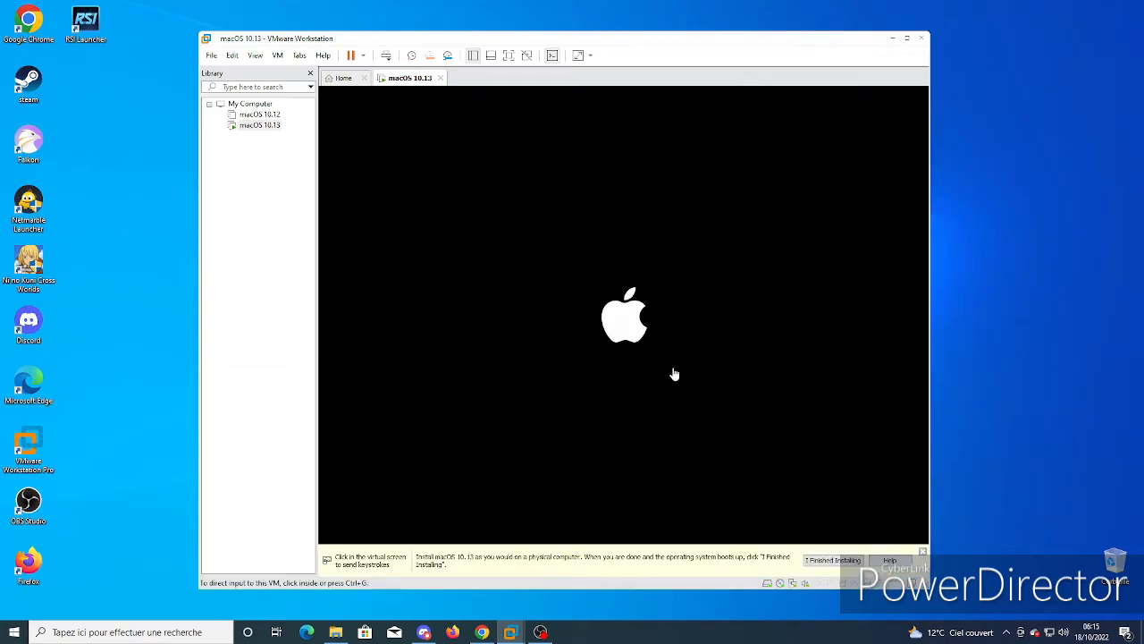
left_click(906, 39)
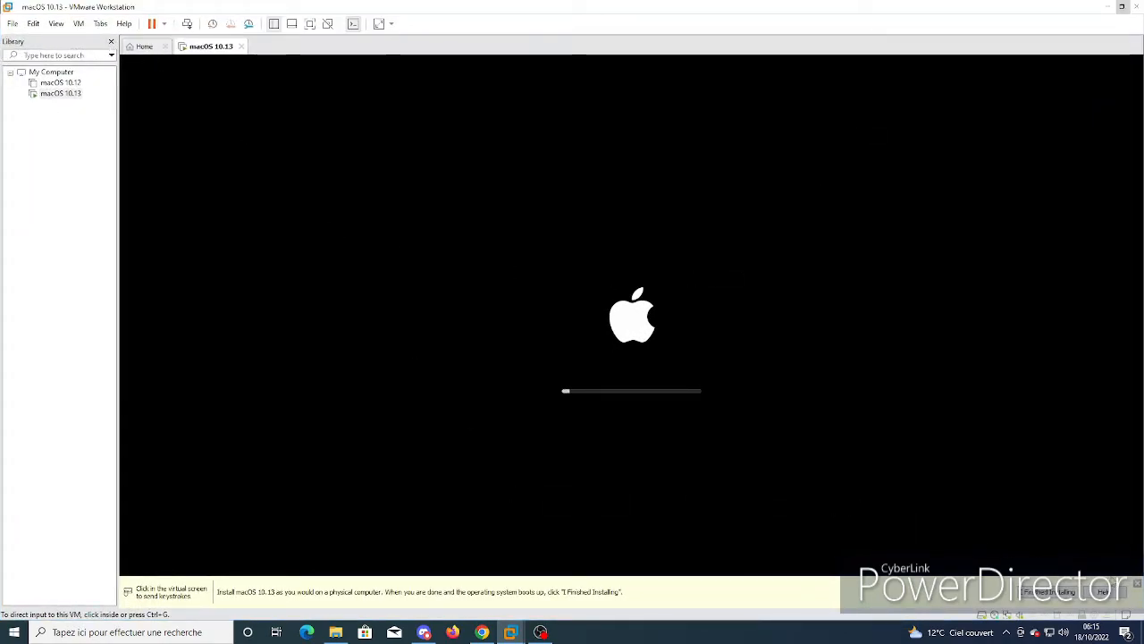
left_click(1139, 585)
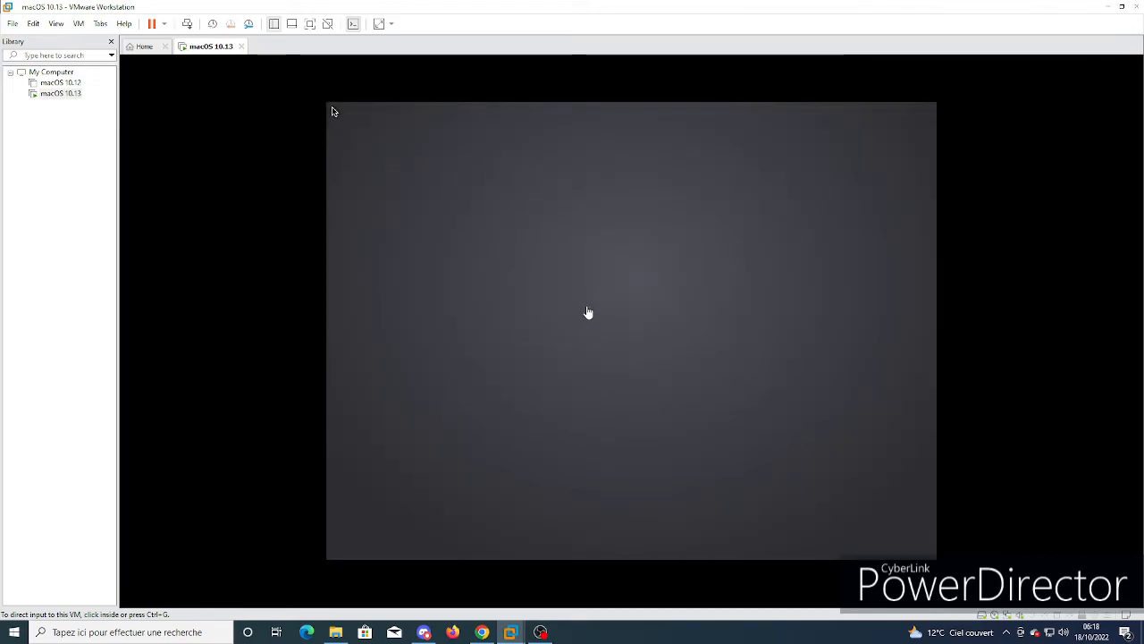
Step: Direct input to the virtual machine and choose Français as the macOS installer language
left_click(590, 313)
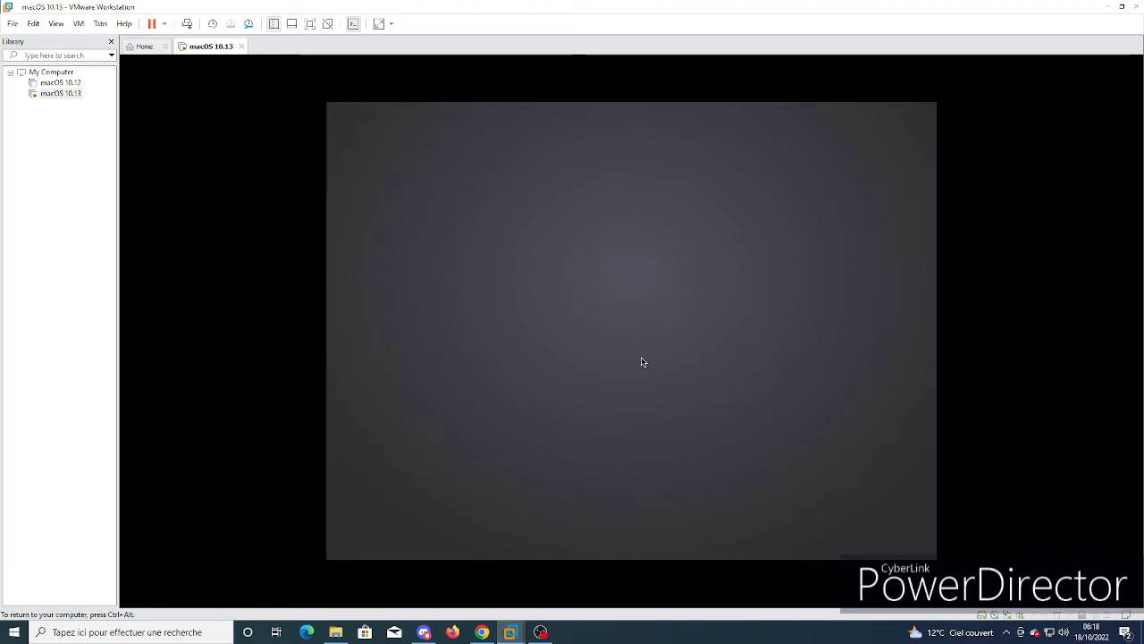
left_click(627, 234)
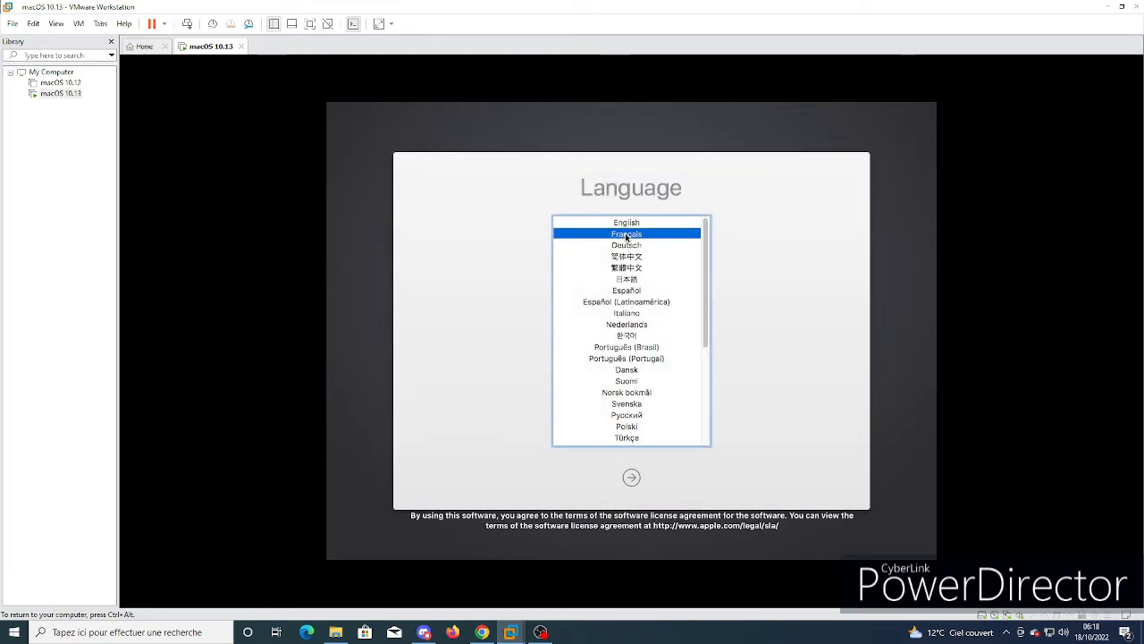
left_click(627, 465)
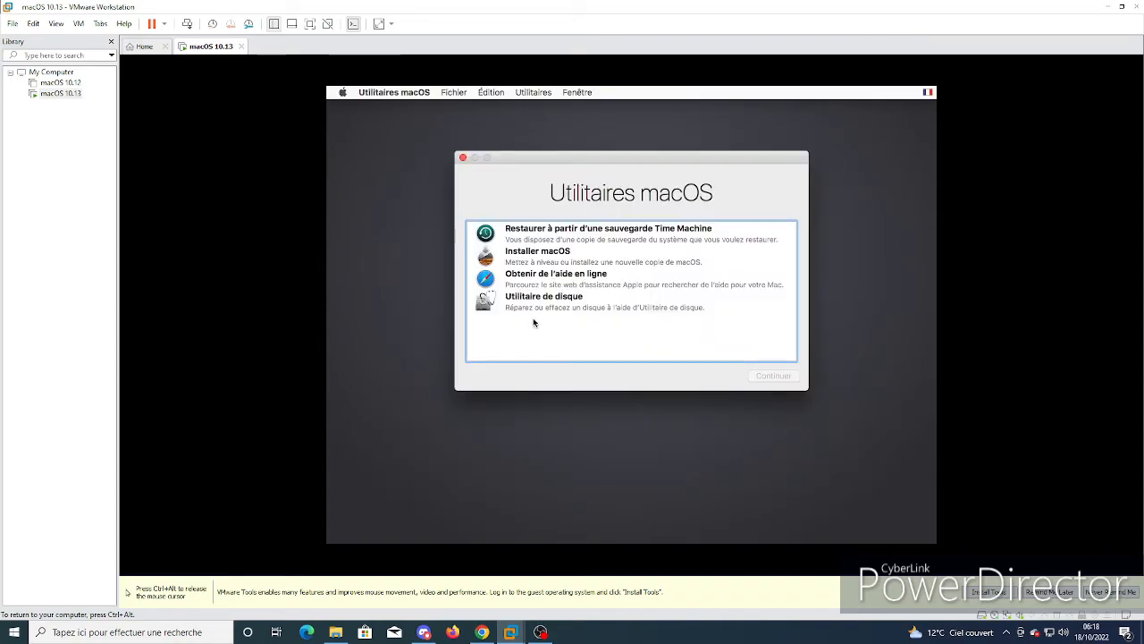
Step: Open Utilitaire de disque from the macOS utilities and check the Install macOS High Sierra and disk1s1 volumes
left_click(535, 301)
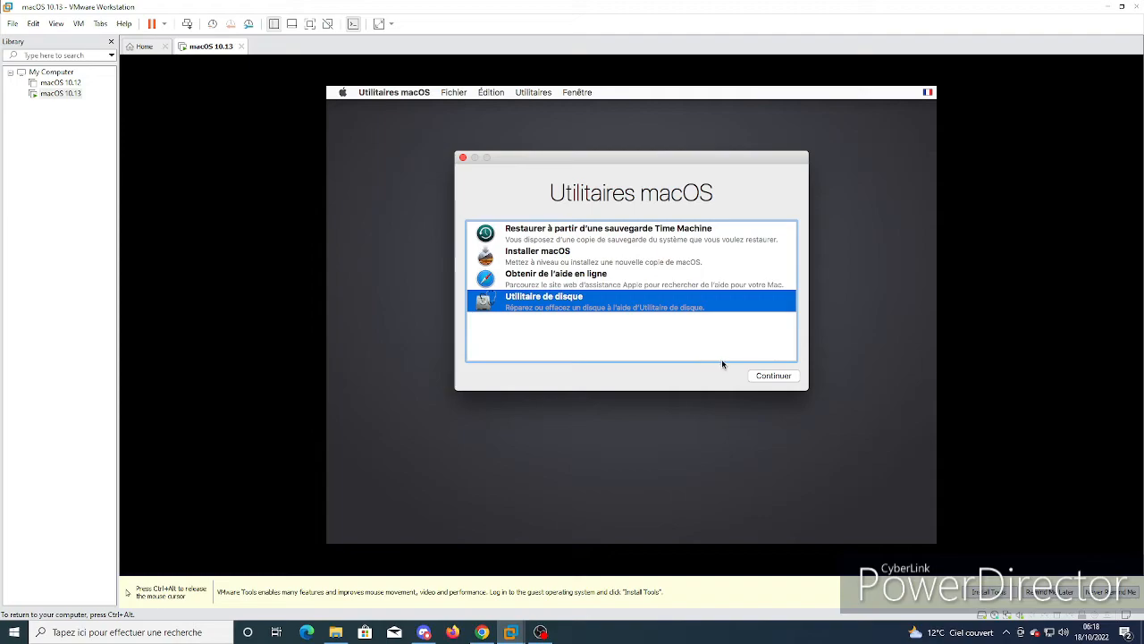
left_click(763, 376)
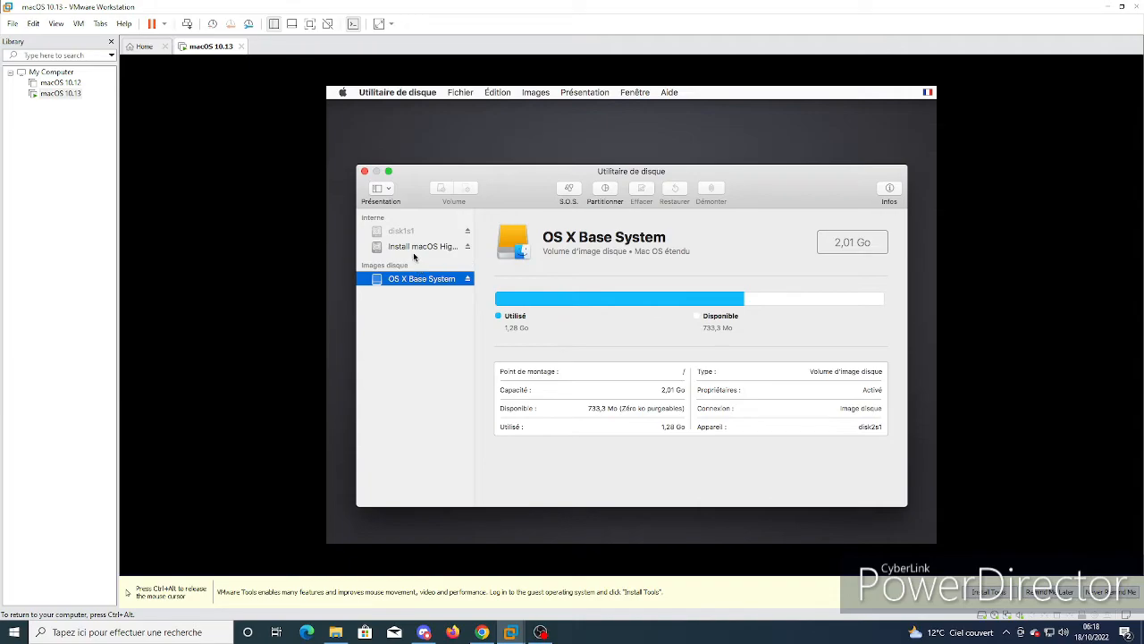
left_click(411, 246)
left_click(405, 232)
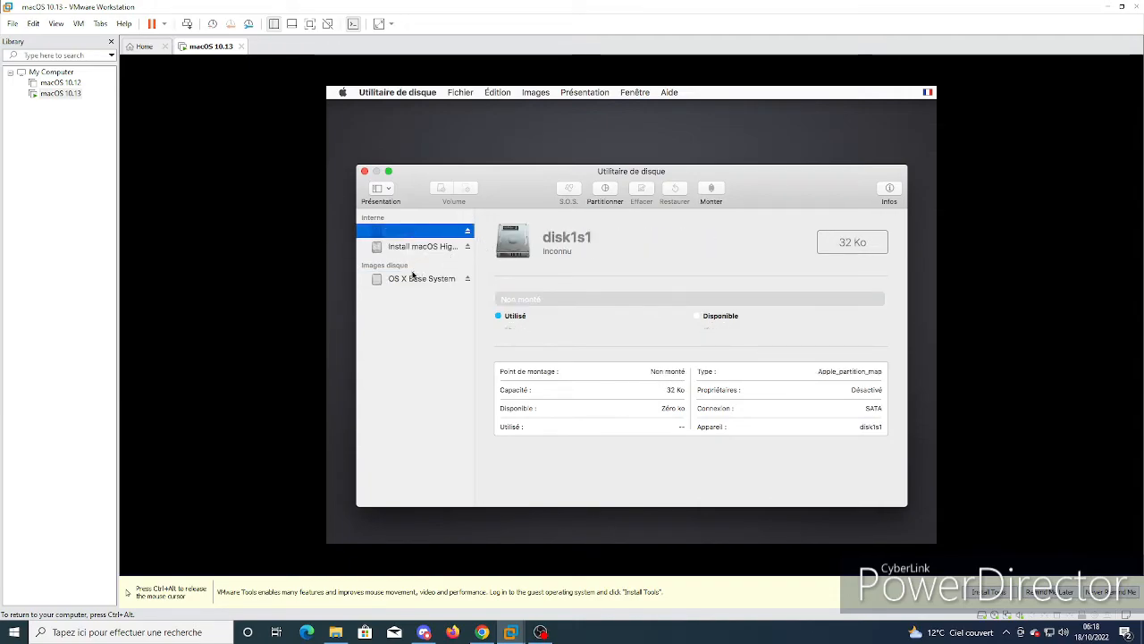
Step: Show all devices in Utilitaire de disque and select the VMware Virtual SATA Hard Drive Media disk
left_click(387, 196)
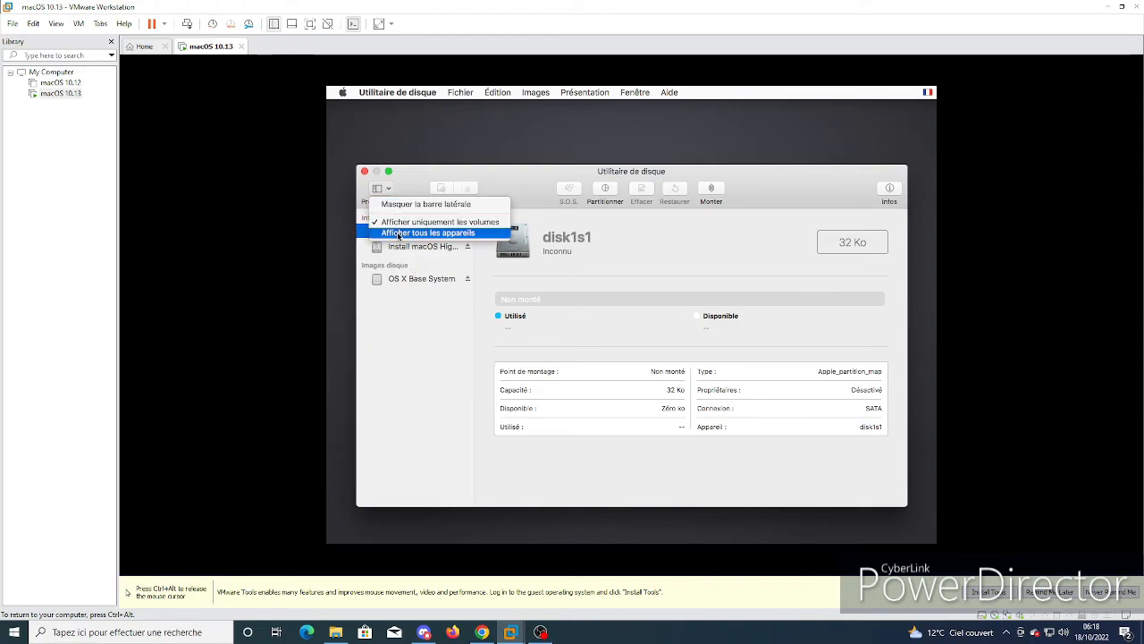
left_click(398, 234)
left_click(407, 232)
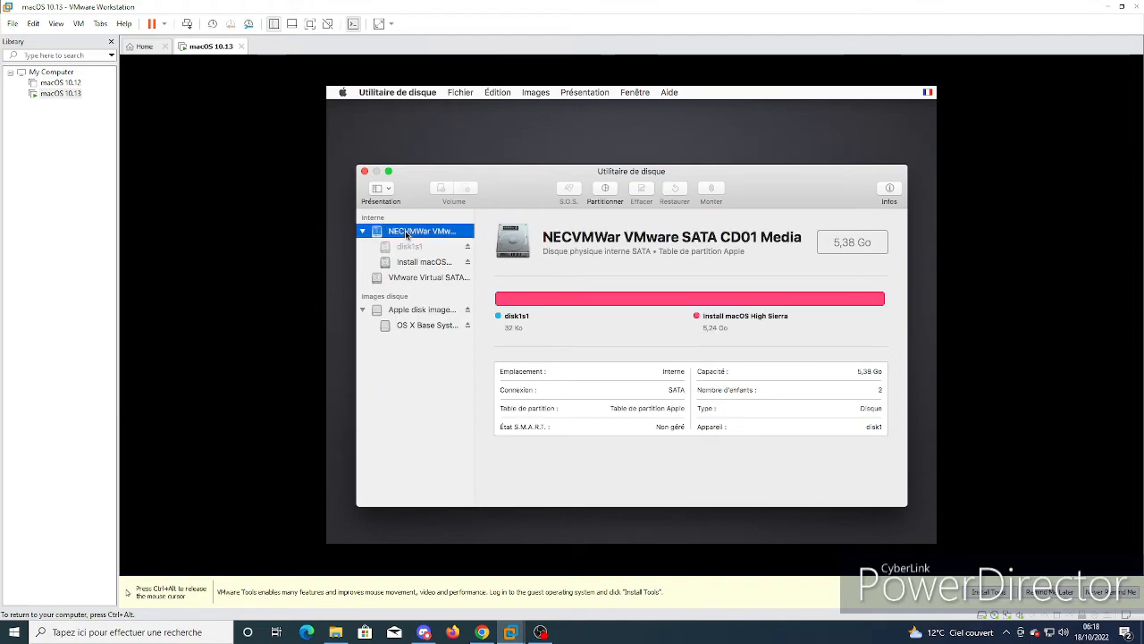
left_click(422, 277)
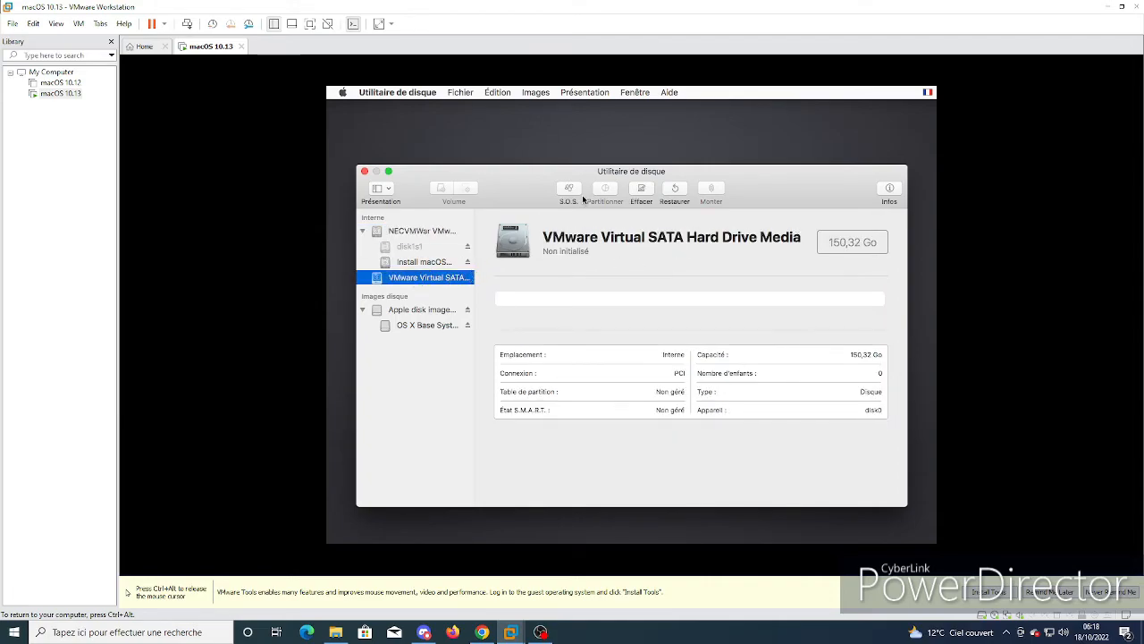
Step: Erase the VMware Virtual SATA Hard Drive Media disk as mac, using Mac OS étendu (journalisé) and Table de partition GUID
left_click(633, 193)
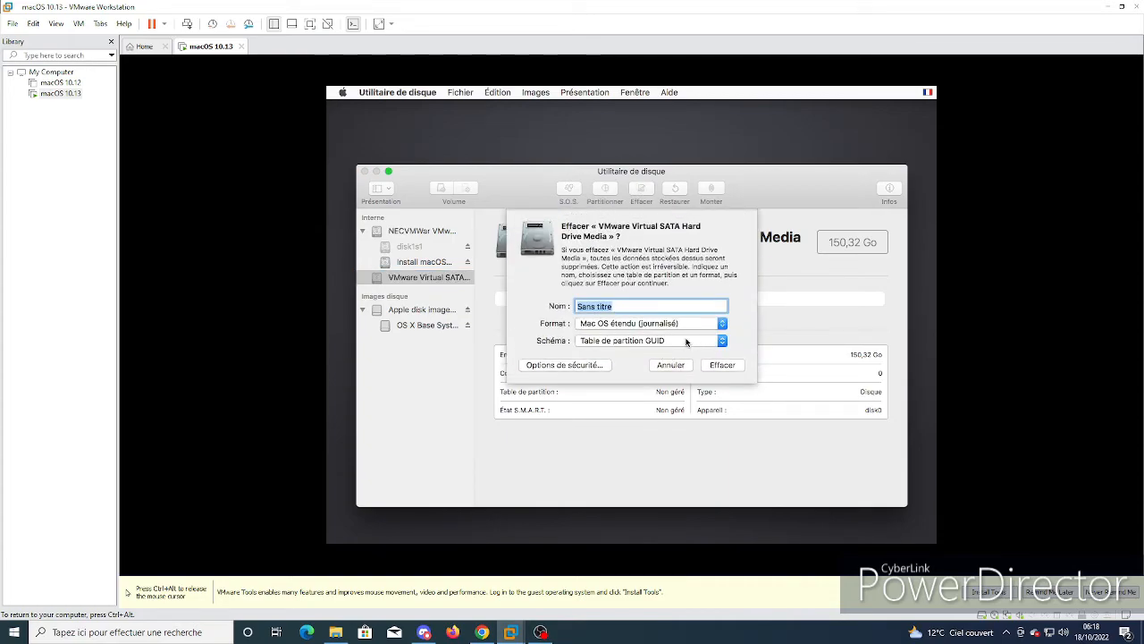
type("mac")
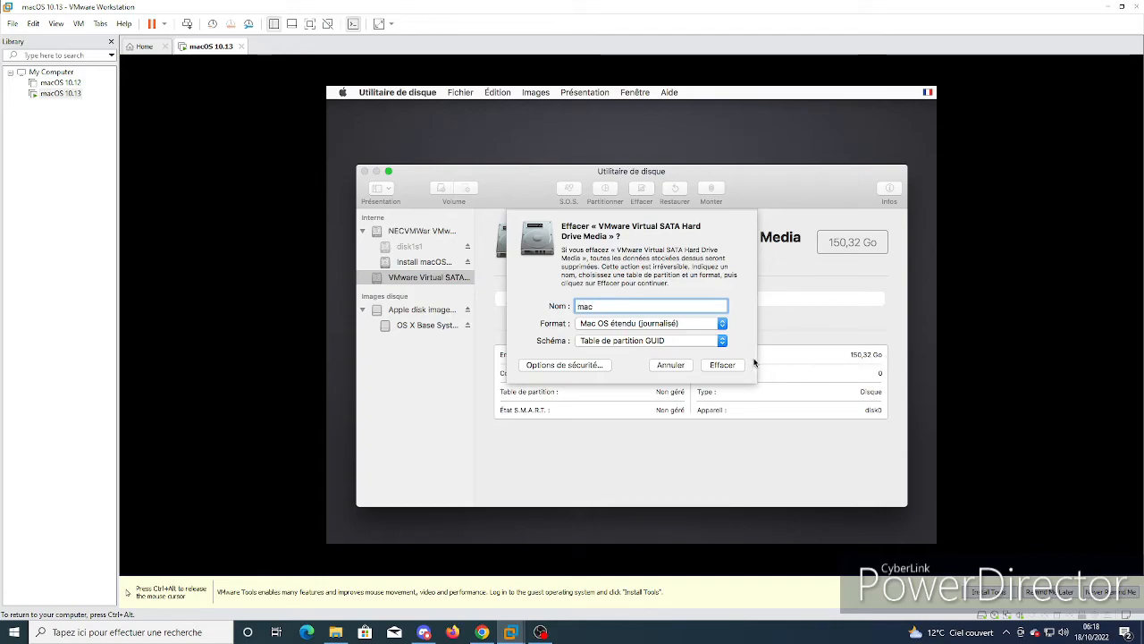
left_click(722, 365)
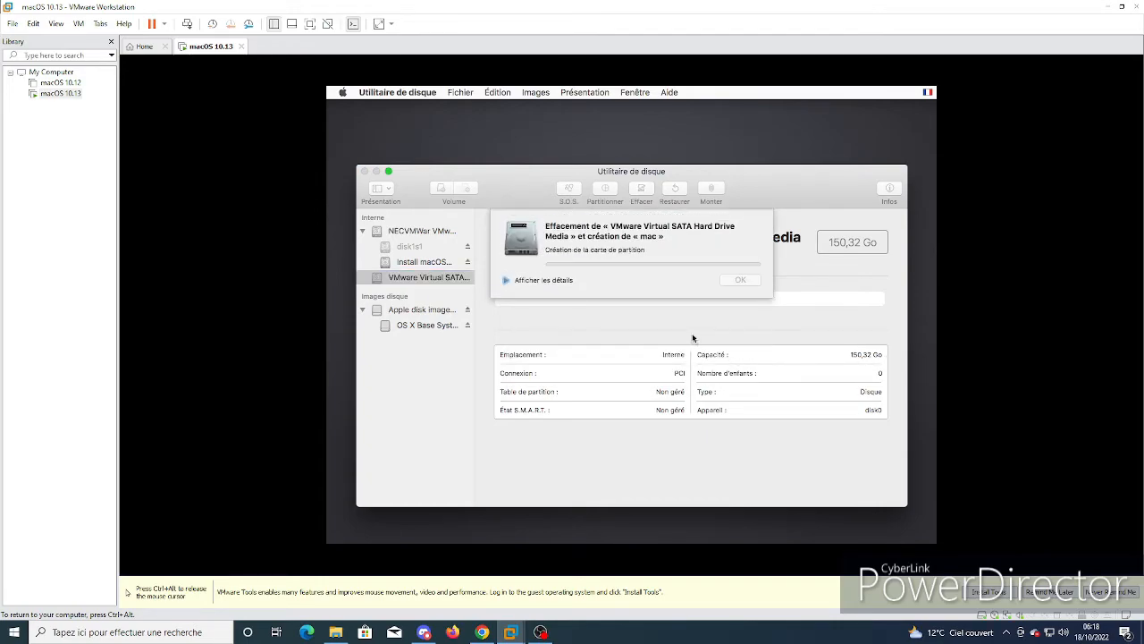
left_click(730, 283)
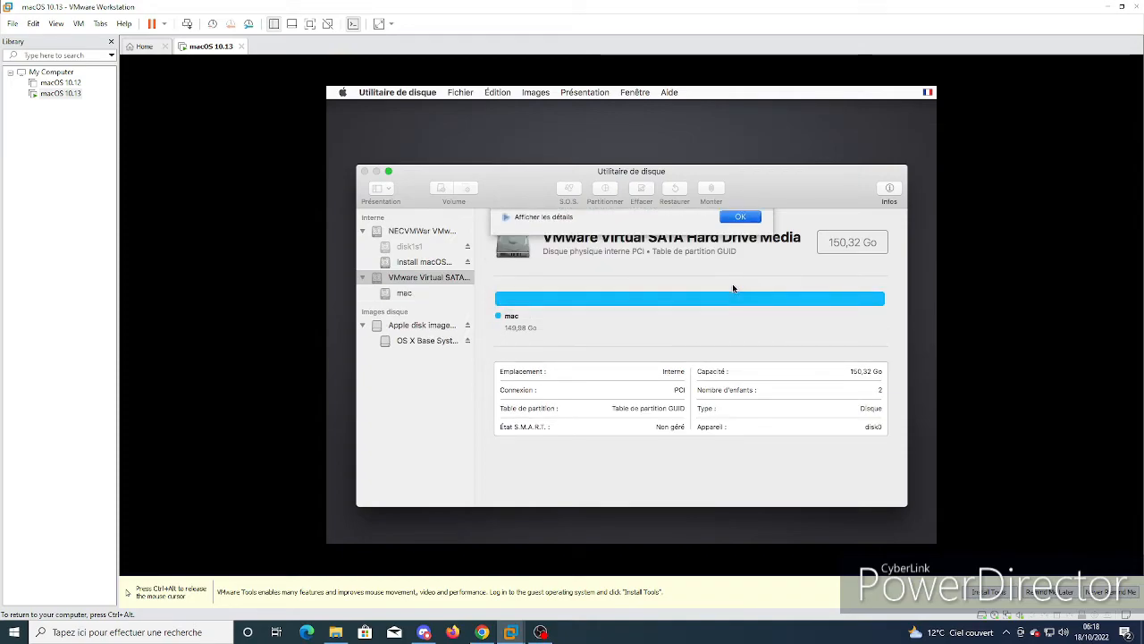
Step: Close Utilitaire de disque and launch Installer macOS from the macOS utilities
left_click(364, 172)
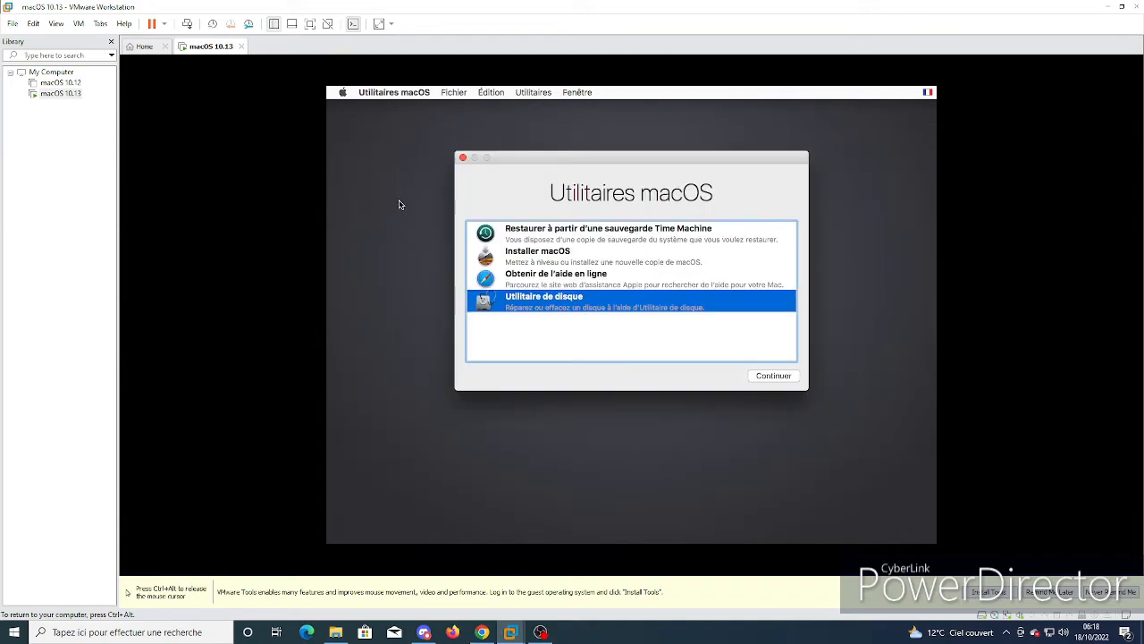
left_click(544, 262)
left_click(766, 375)
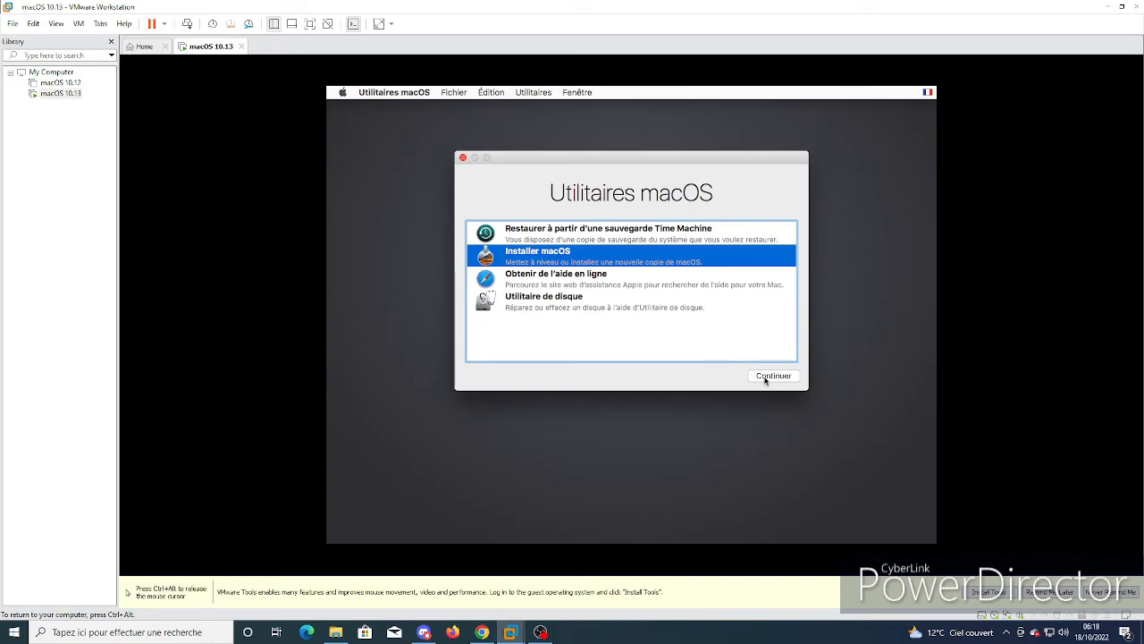